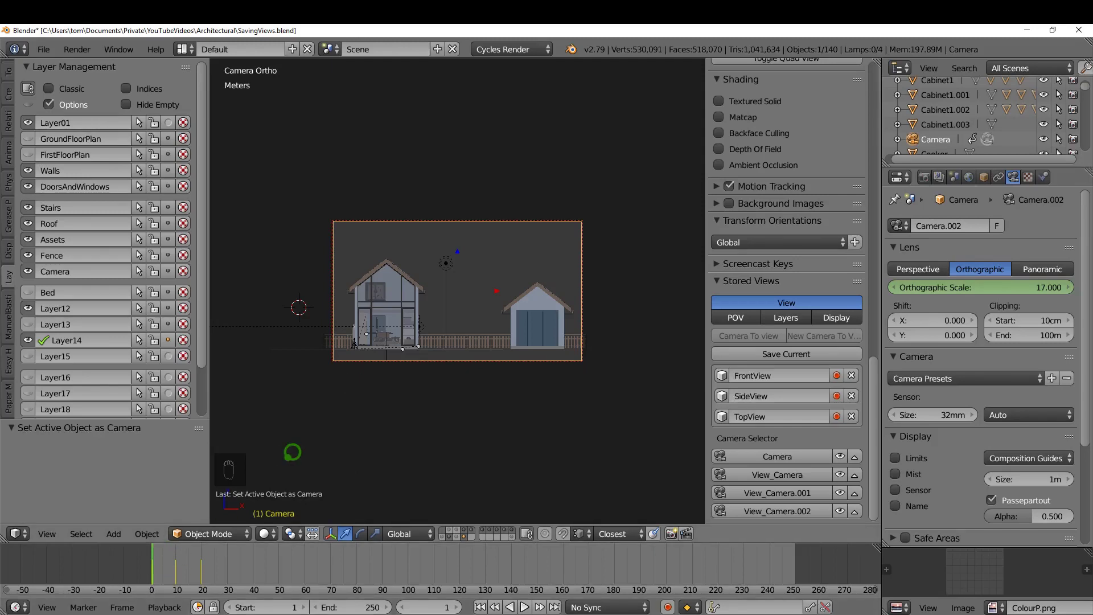
# Step: Play back the front–side–top camera animation, then recall the stored FrontView and TopView
pyautogui.hotkey('alt', 'a')
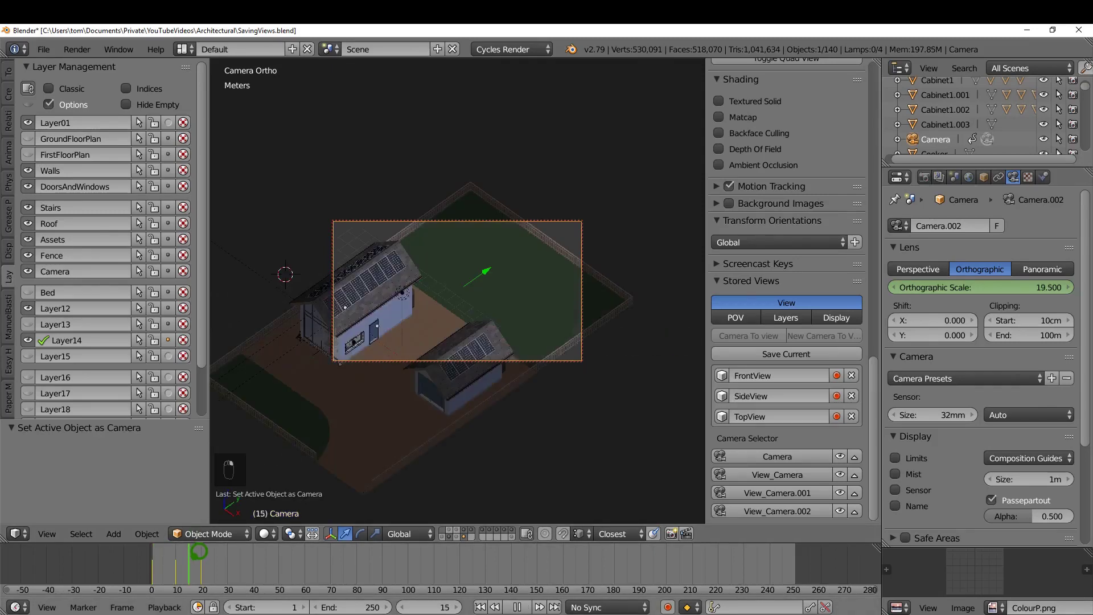
pyautogui.hotkey('alt', 'a')
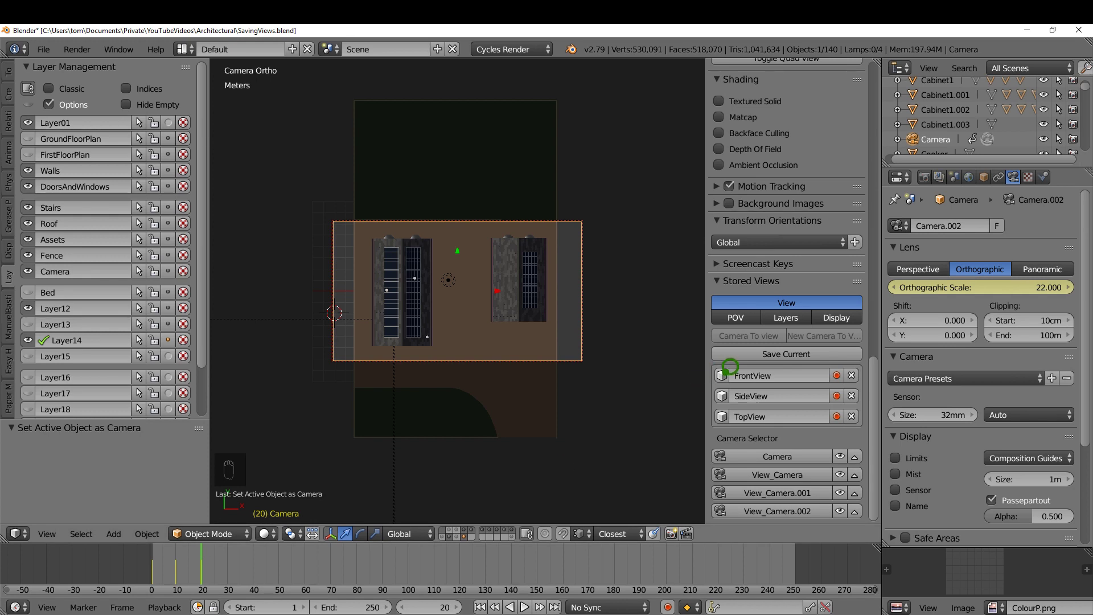
pyautogui.click(730, 367)
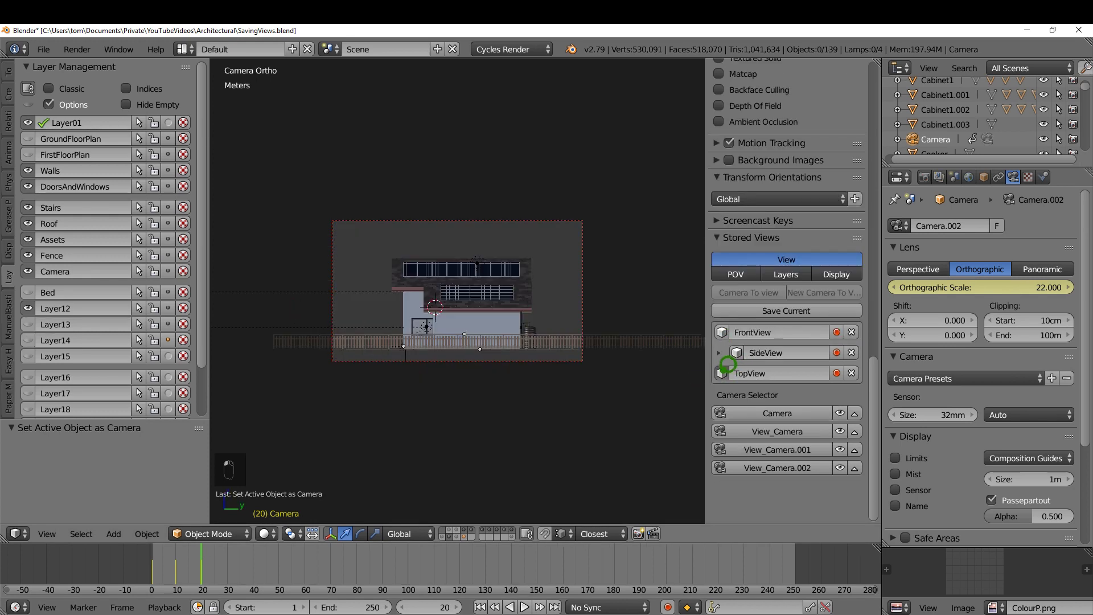
pyautogui.click(729, 369)
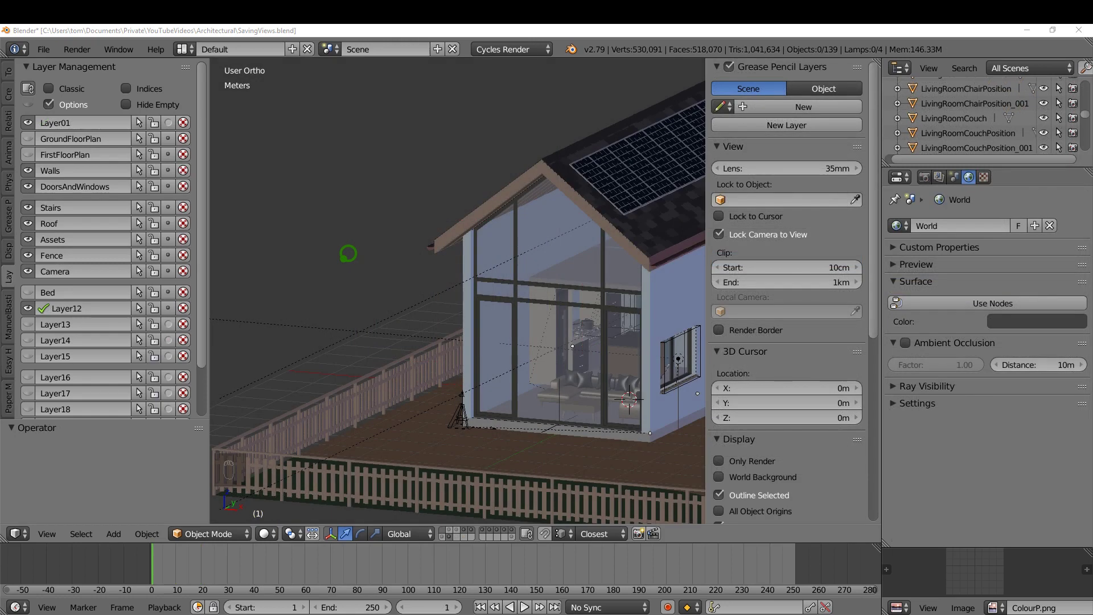
# Step: Add an orthographic camera at the 3D cursor and centre the house in front view
pyautogui.click(339, 262)
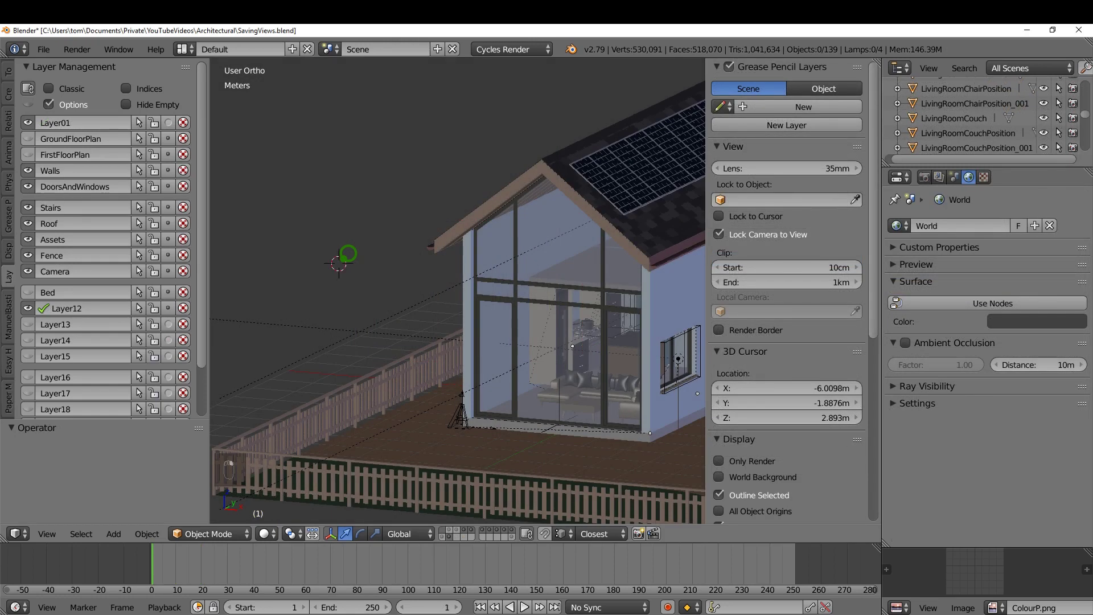
pyautogui.hotkey('shift', 'a')
pyautogui.click(346, 256)
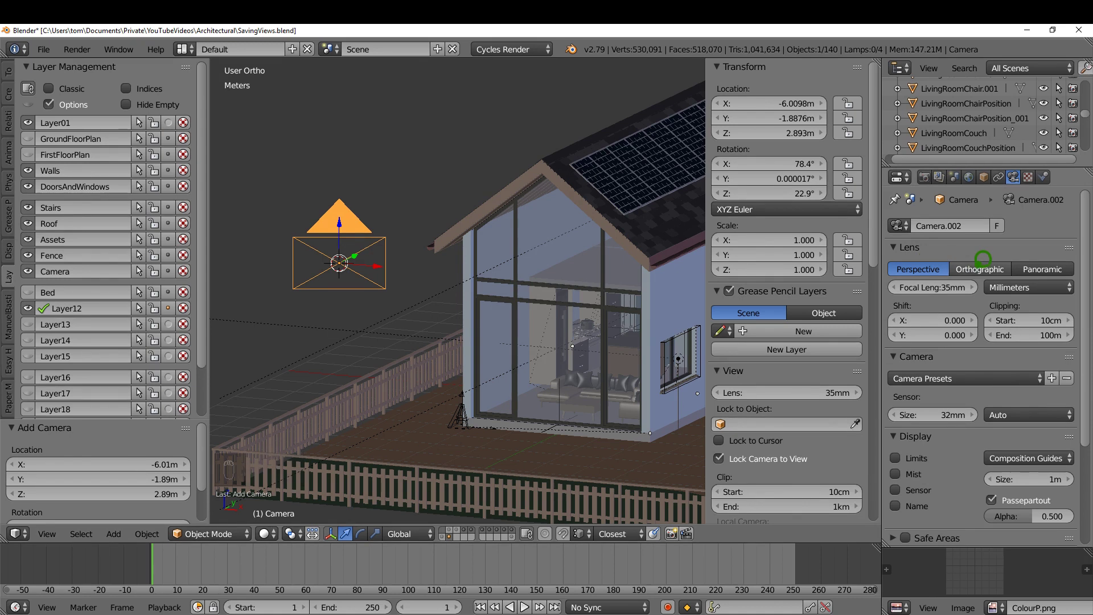
pyautogui.click(980, 267)
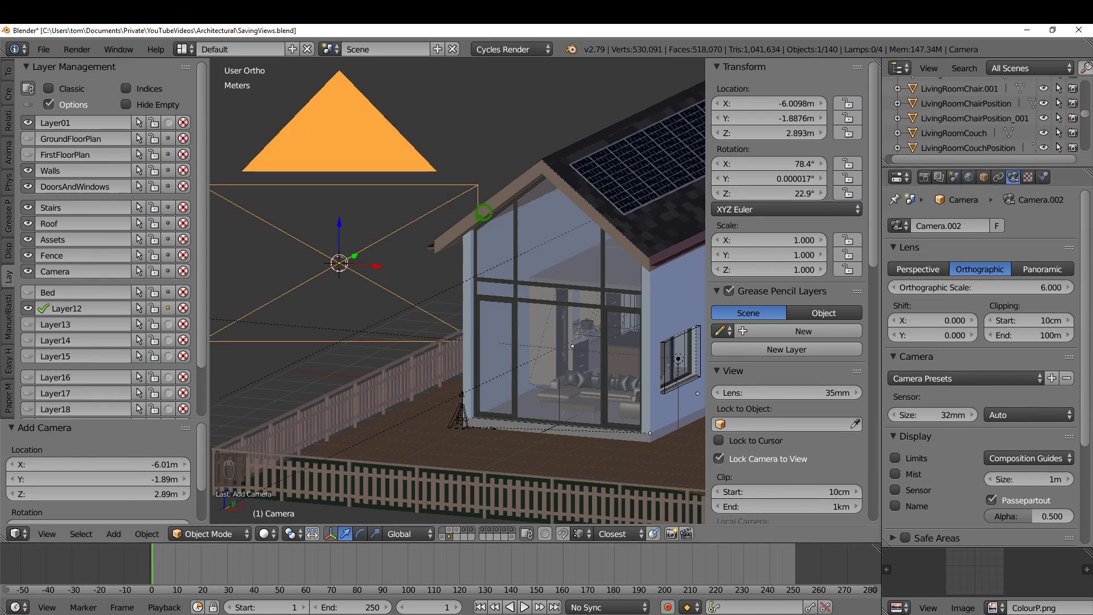
pyautogui.press('KP_1')
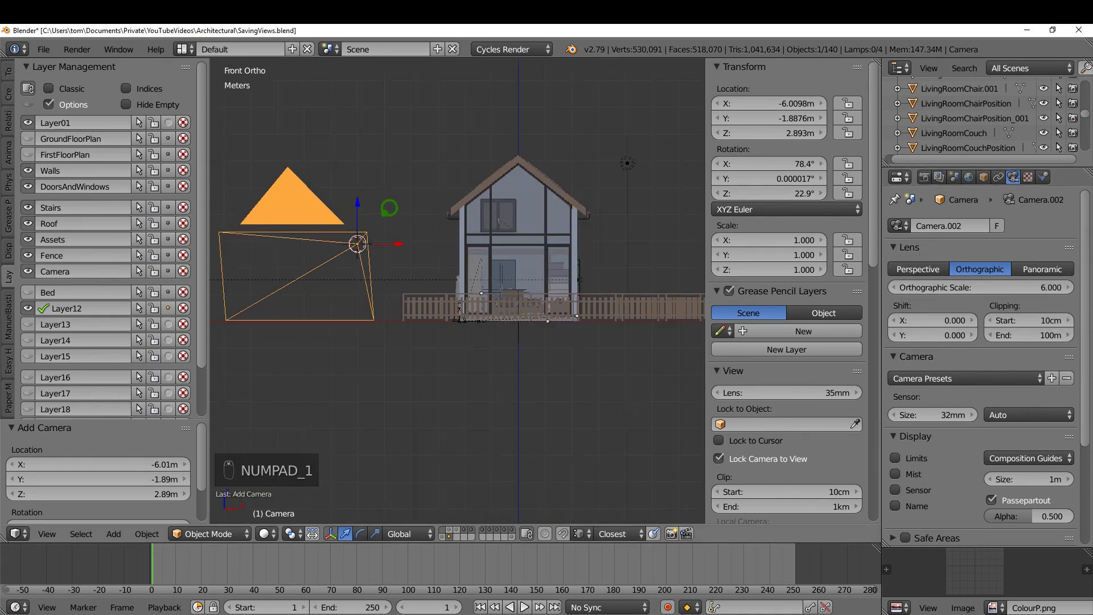
pyautogui.keyDown('shift'); pyautogui.moveTo(456, 284); pyautogui.dragTo(414, 302, button='middle'); pyautogui.keyUp('shift')
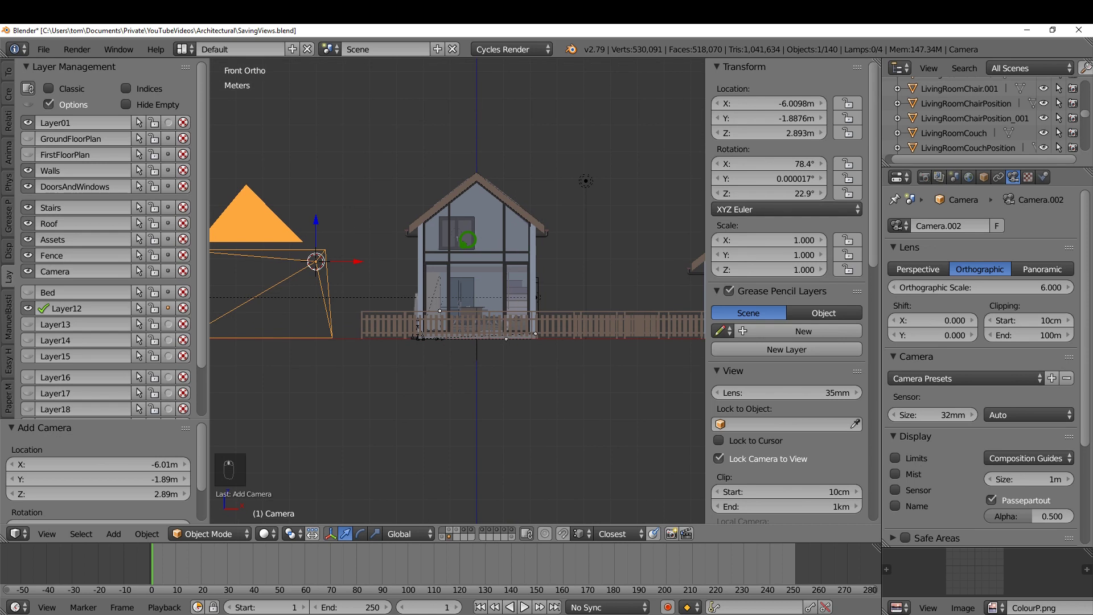
# Step: Align the camera to the front view and set its orthographic scale to 17
pyautogui.press('ctrl+alt+KP_0')
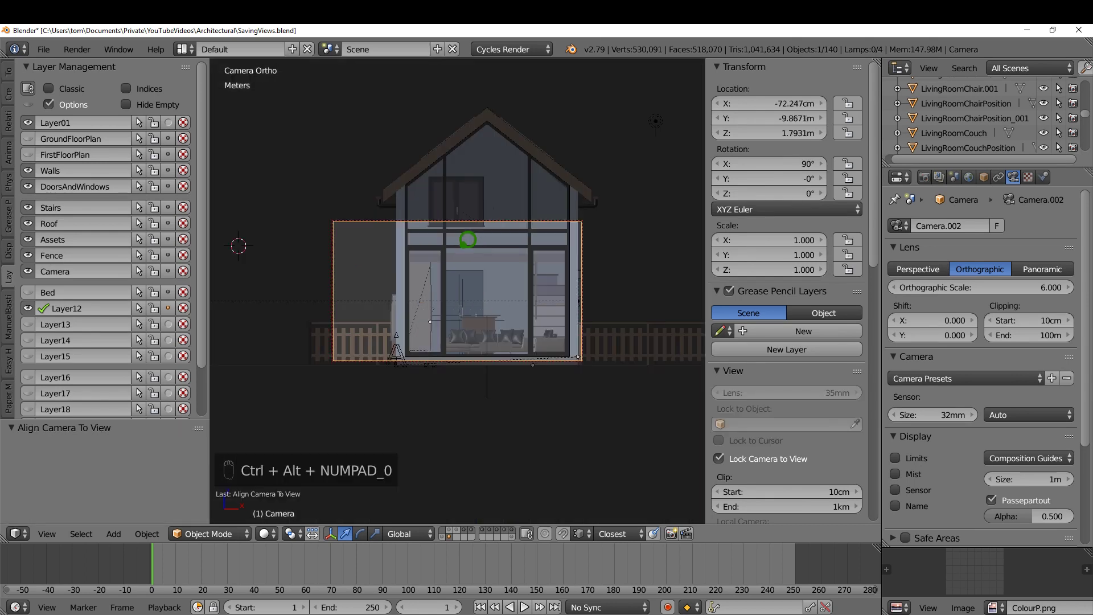
pyautogui.scroll(-4, 458, 290)
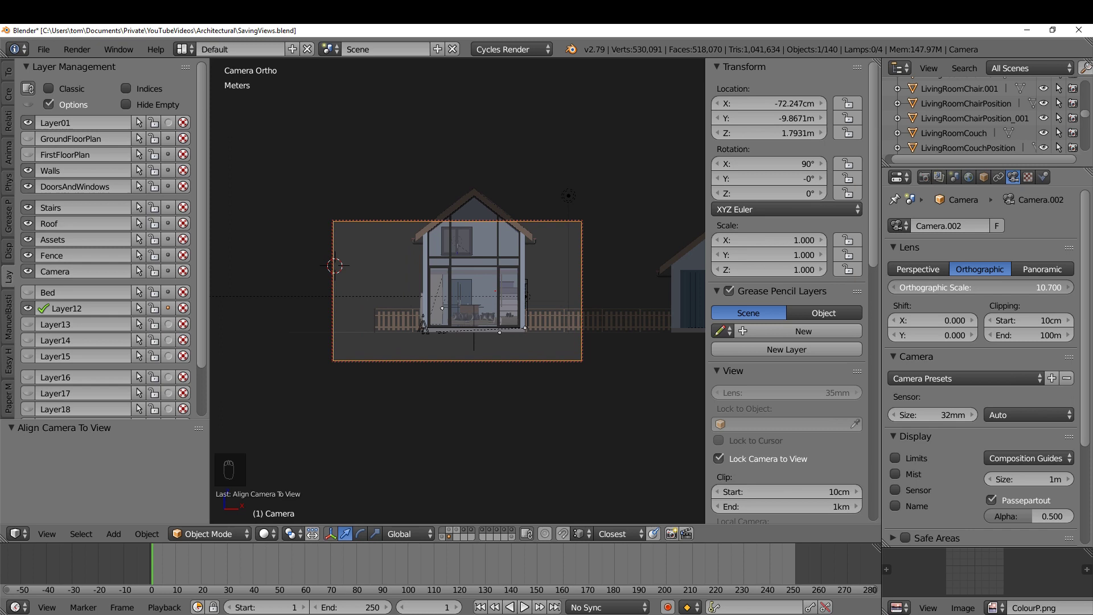
pyautogui.click(936, 284)
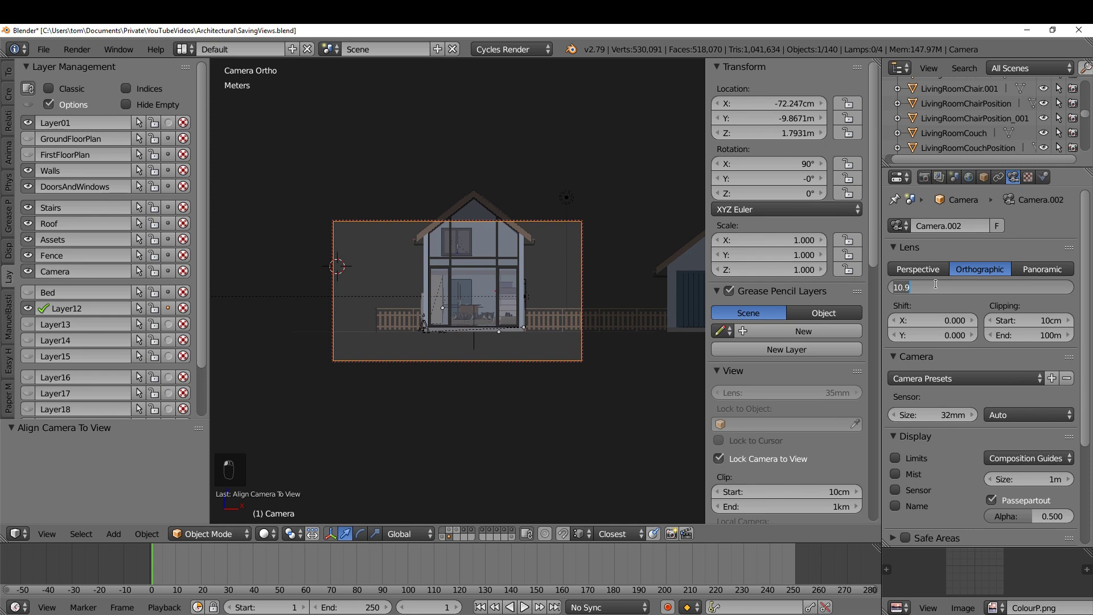
pyautogui.write('17')
pyautogui.press('Return')
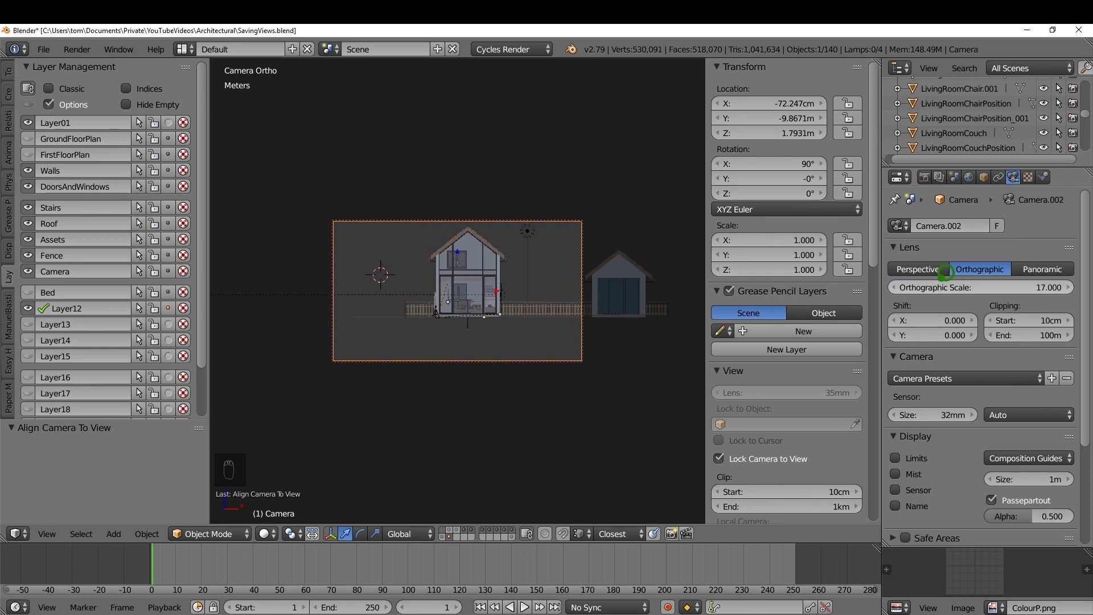
# Step: Move the camera to frame both buildings and set its Location Z to 4 m
pyautogui.press('g')
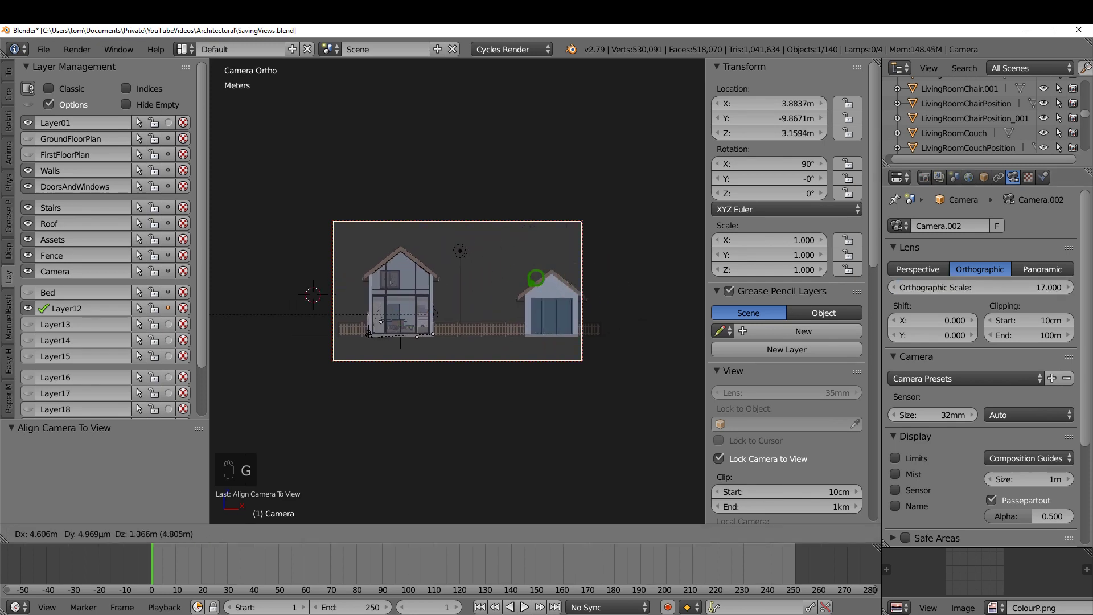
pyautogui.press('Return')
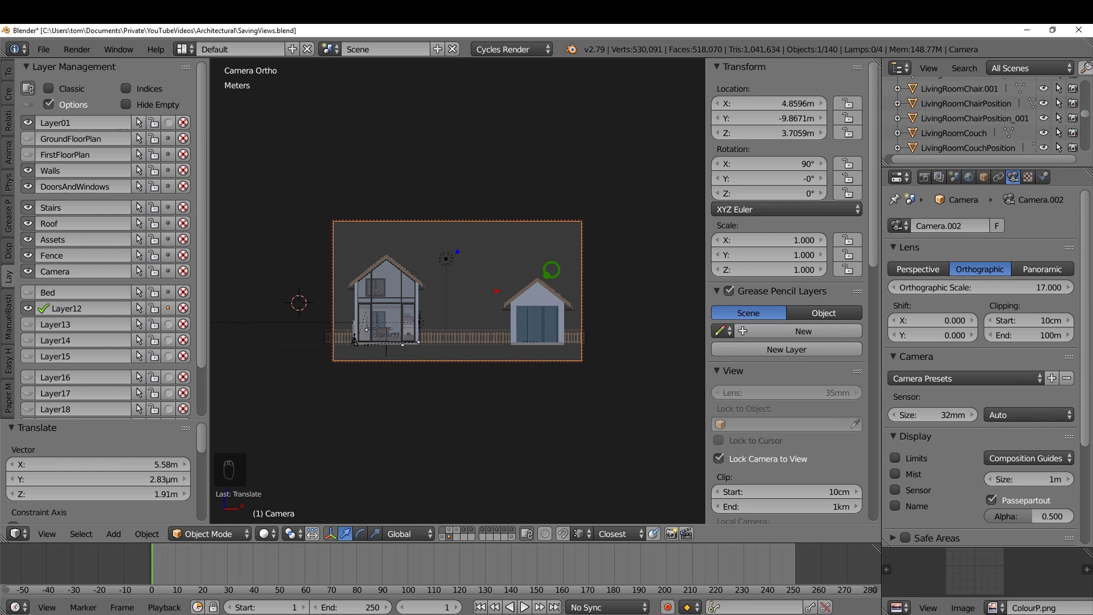
pyautogui.click(756, 134)
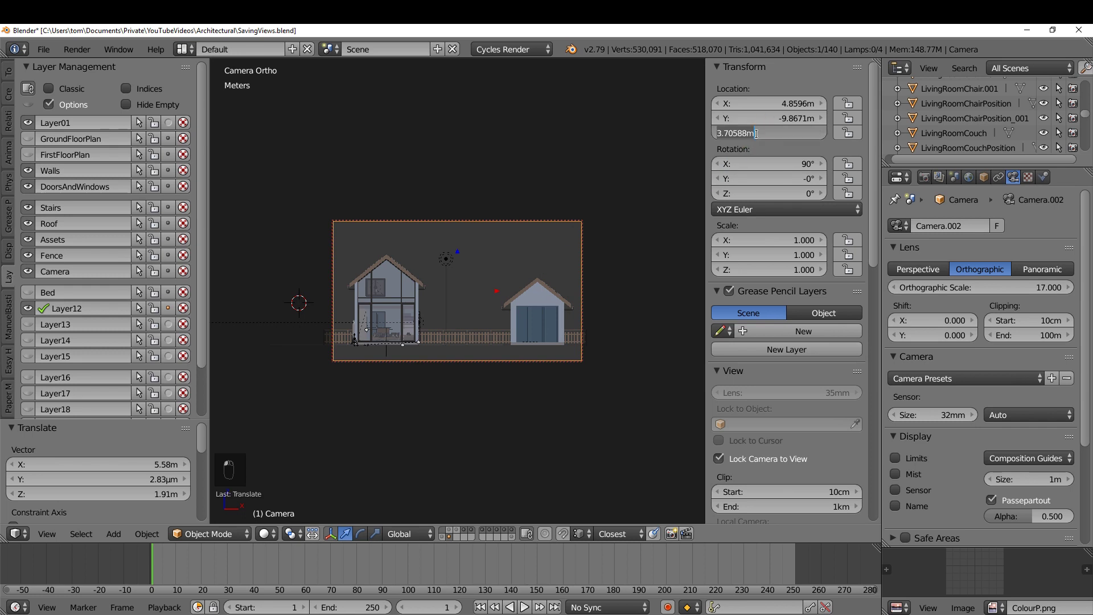
pyautogui.write('4')
pyautogui.press('Return')
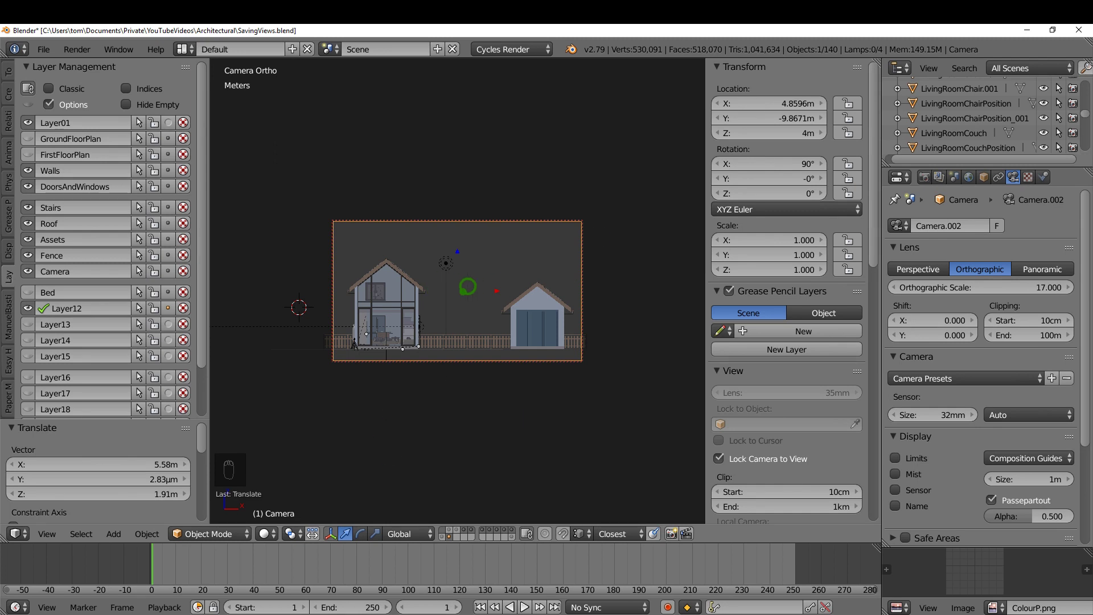
# Step: Keyframe the front camera's LocRot, then advance the animation to frame 10
pyautogui.press('i')
pyautogui.click(460, 288)
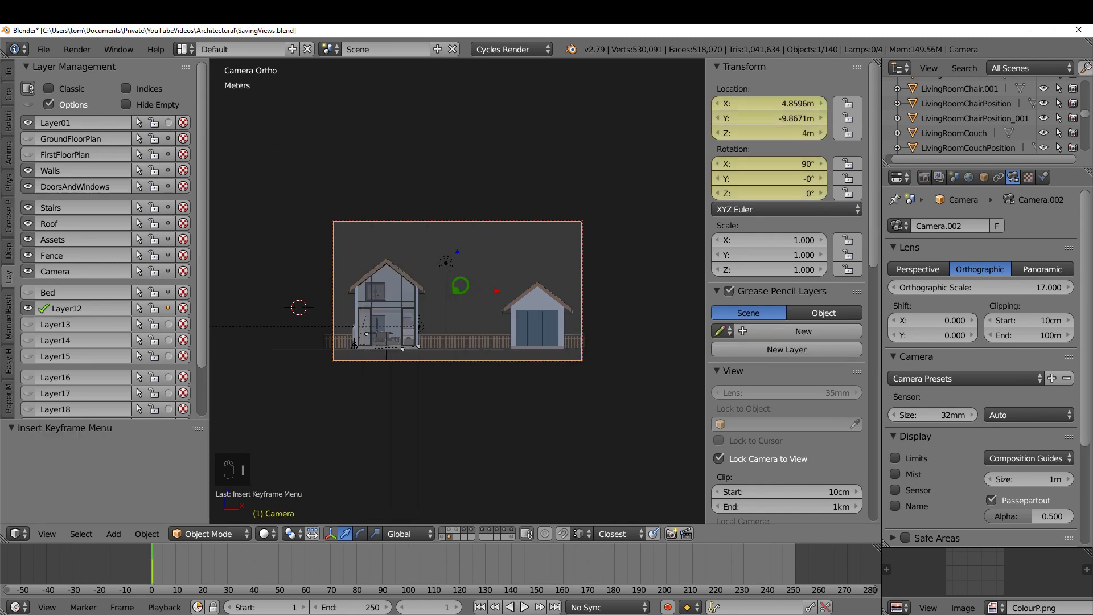
pyautogui.hotkey('alt', 'a')
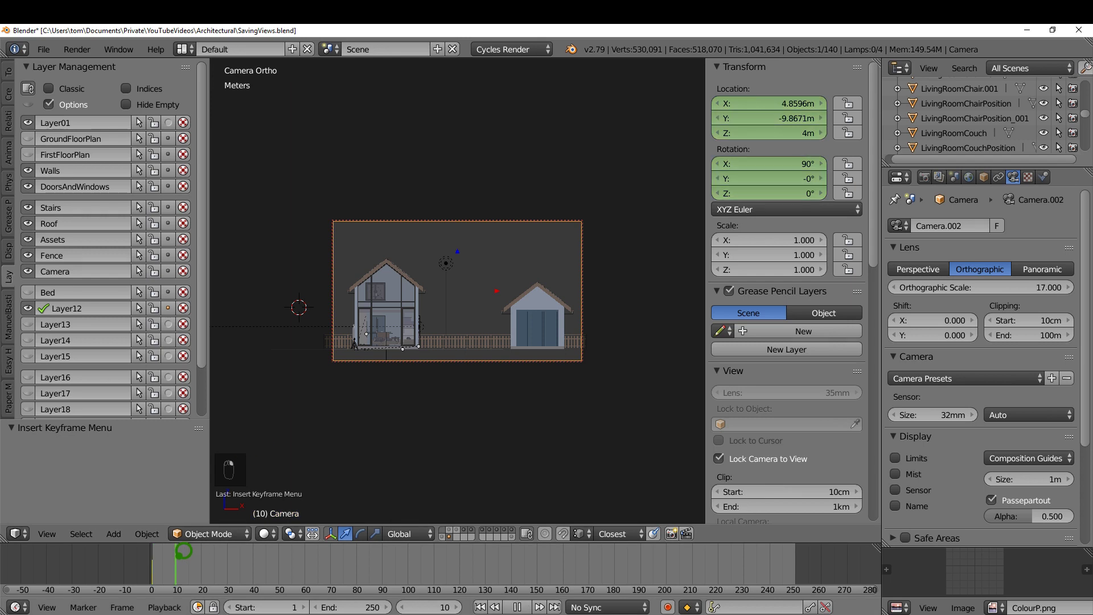
pyautogui.hotkey('alt', 'a')
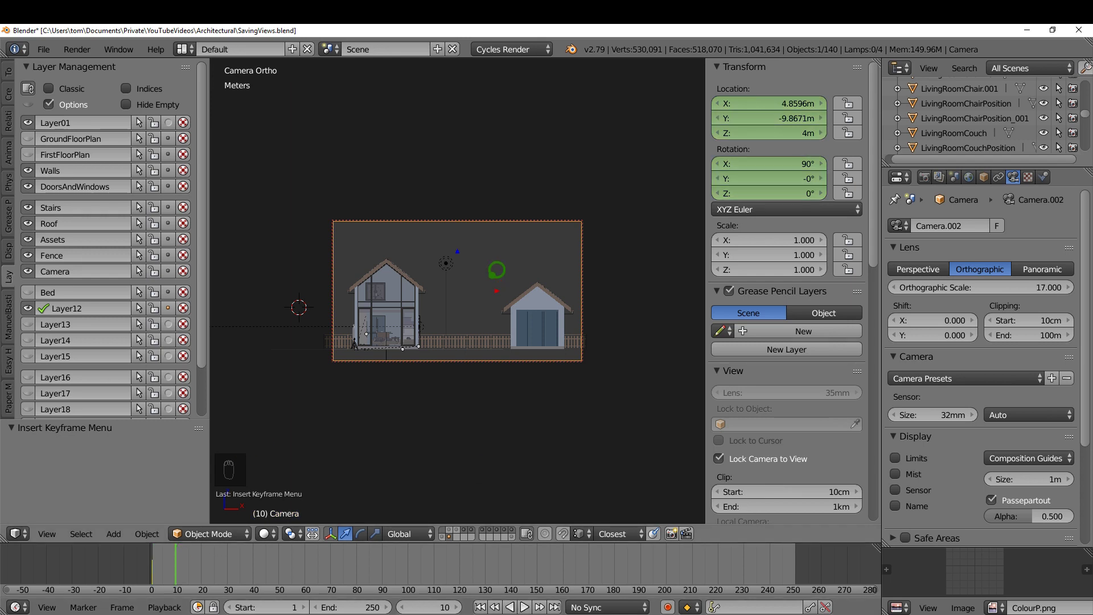
# Step: Align the camera to the right side view at a height of 4 m
pyautogui.press('KP_3')
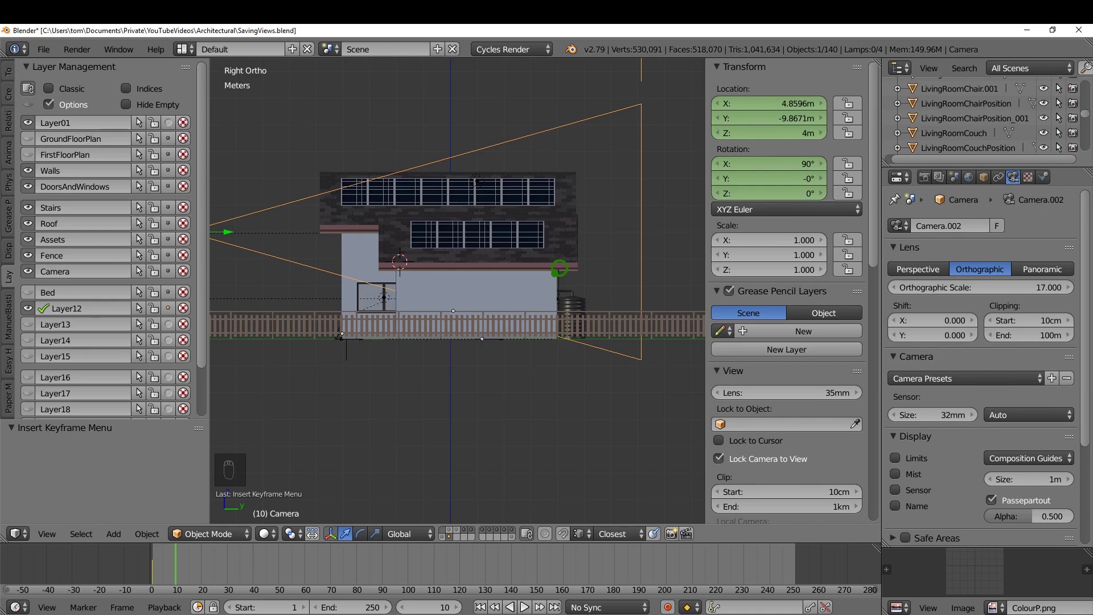
pyautogui.press('ctrl+alt+KP_0')
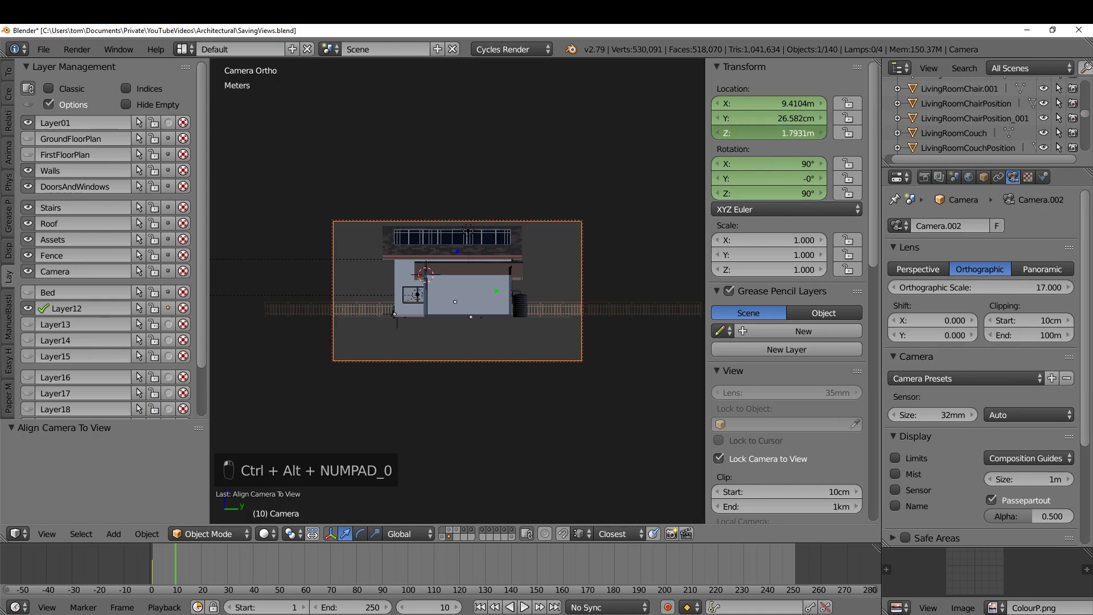
pyautogui.click(769, 133)
pyautogui.write('4')
pyautogui.press('Return')
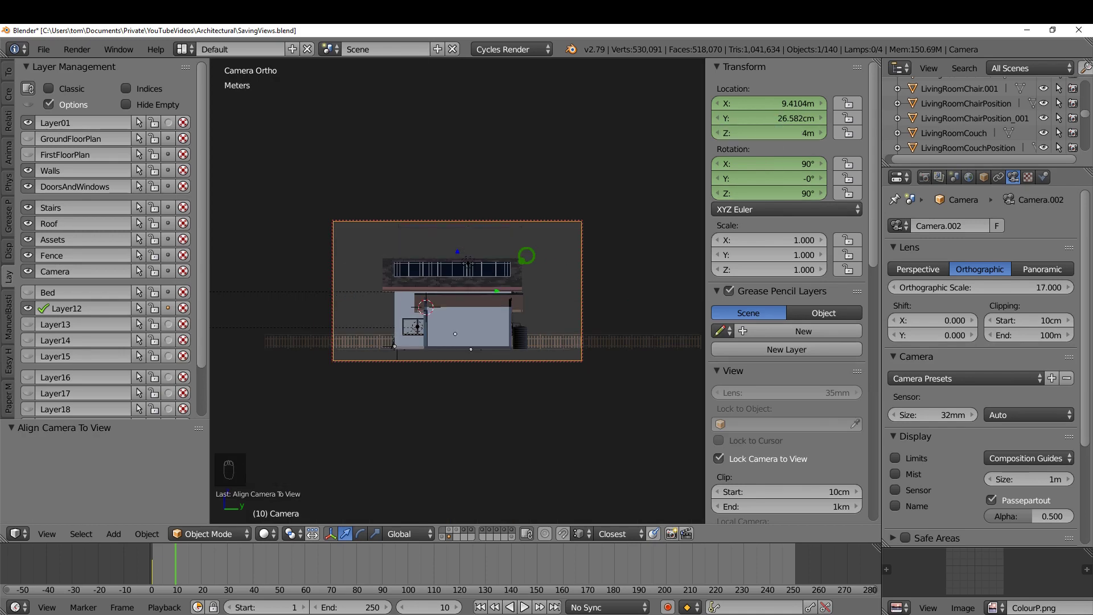
# Step: Keyframe the side camera's location, rotation and orthographic scale
pyautogui.press('i')
pyautogui.click(525, 266)
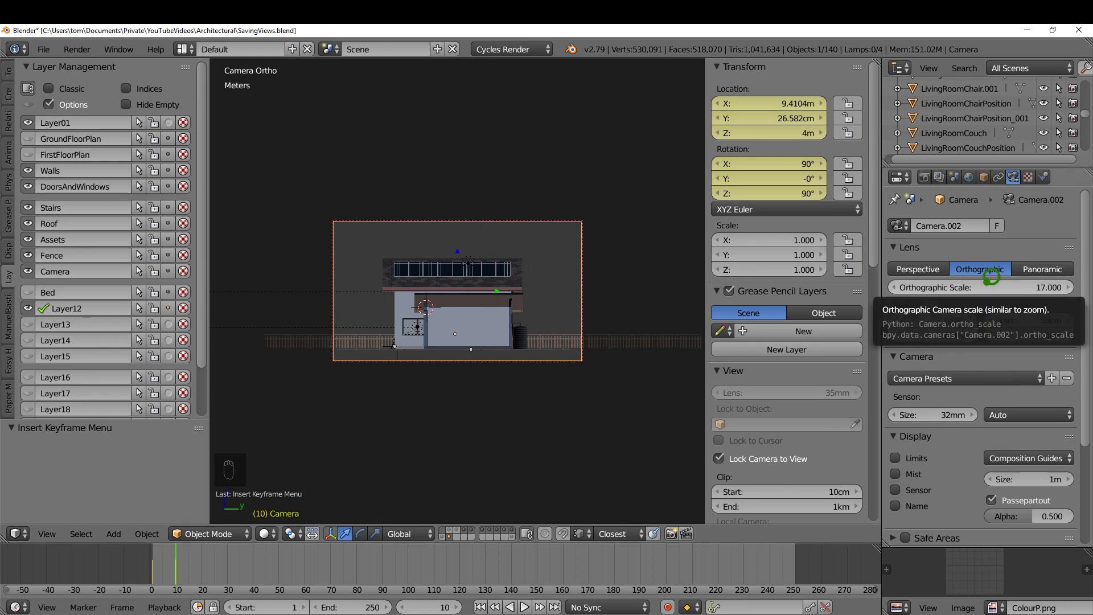
pyautogui.press('i')
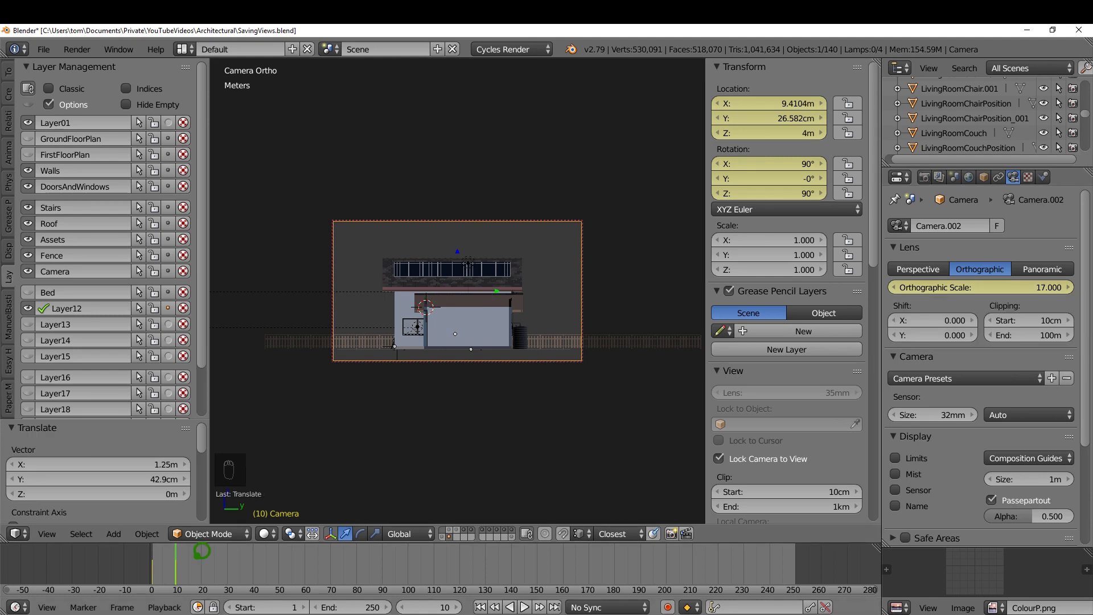
# Step: At frame 20, align the camera to the top view and reposition it over the plan
pyautogui.press('Up')
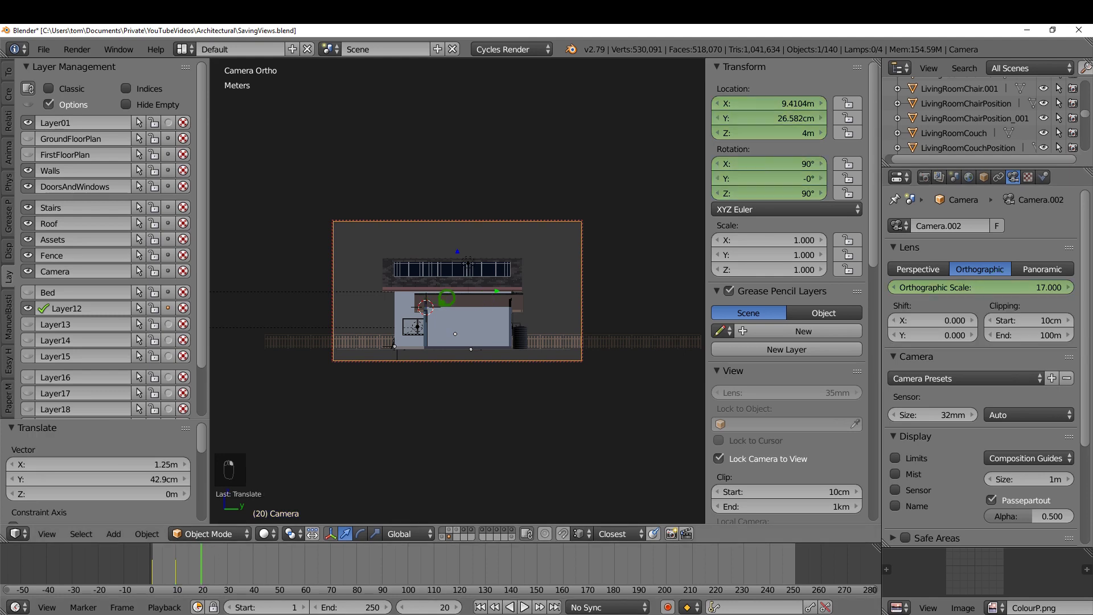
pyautogui.press('KP_7')
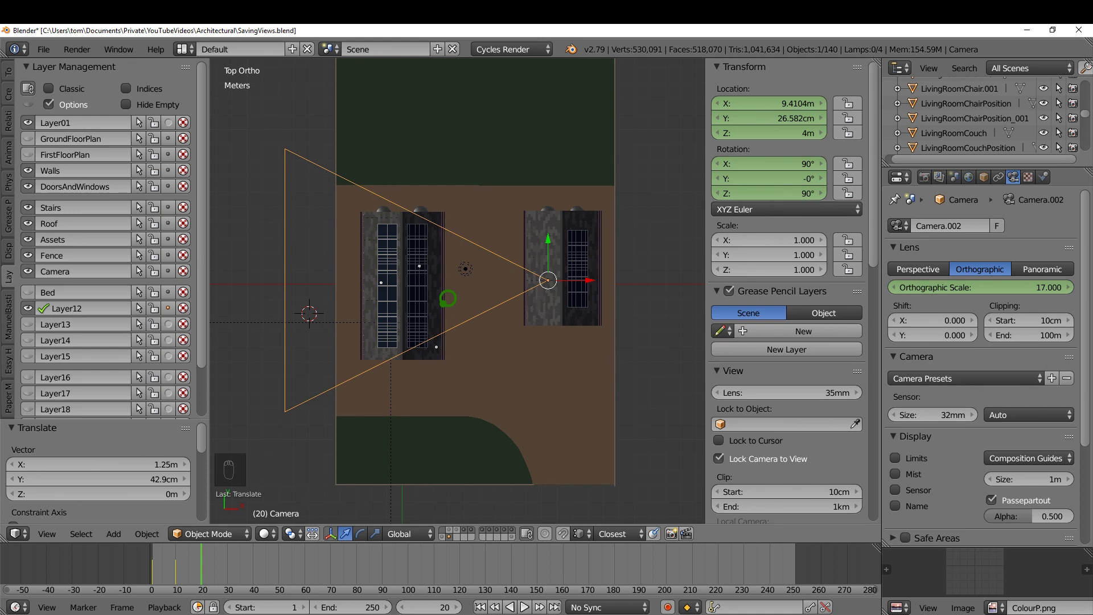
pyautogui.press('ctrl+alt+KP_0')
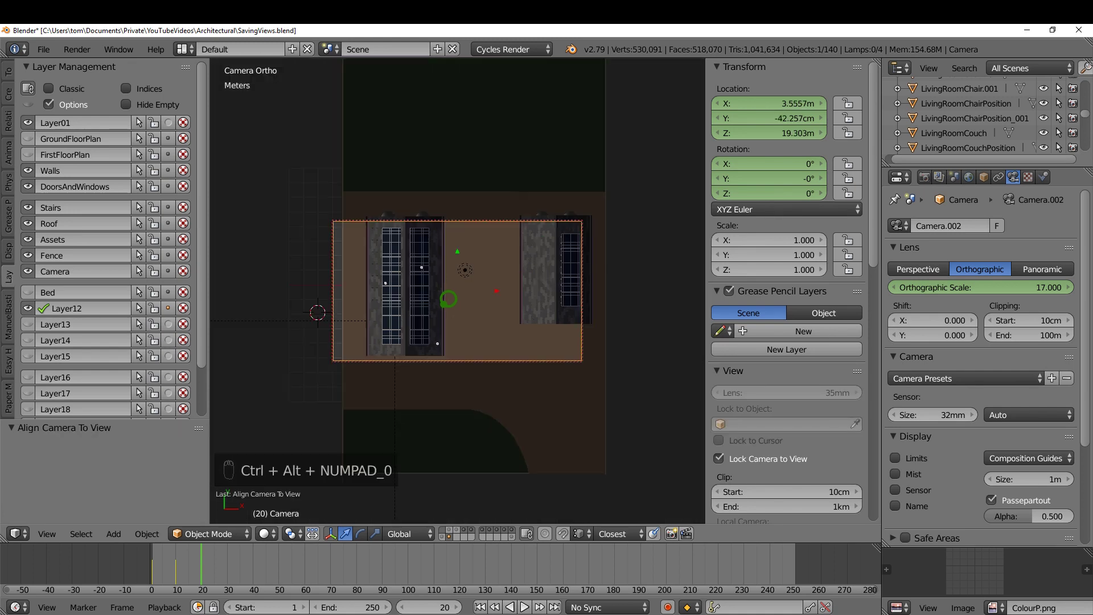
pyautogui.press('g')
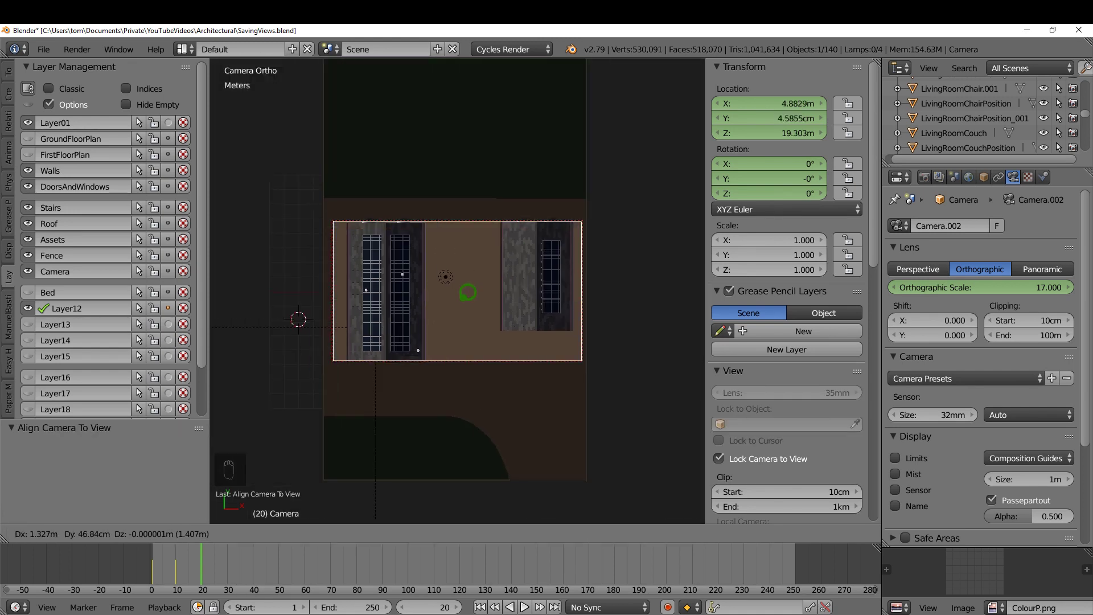
pyautogui.click(464, 291)
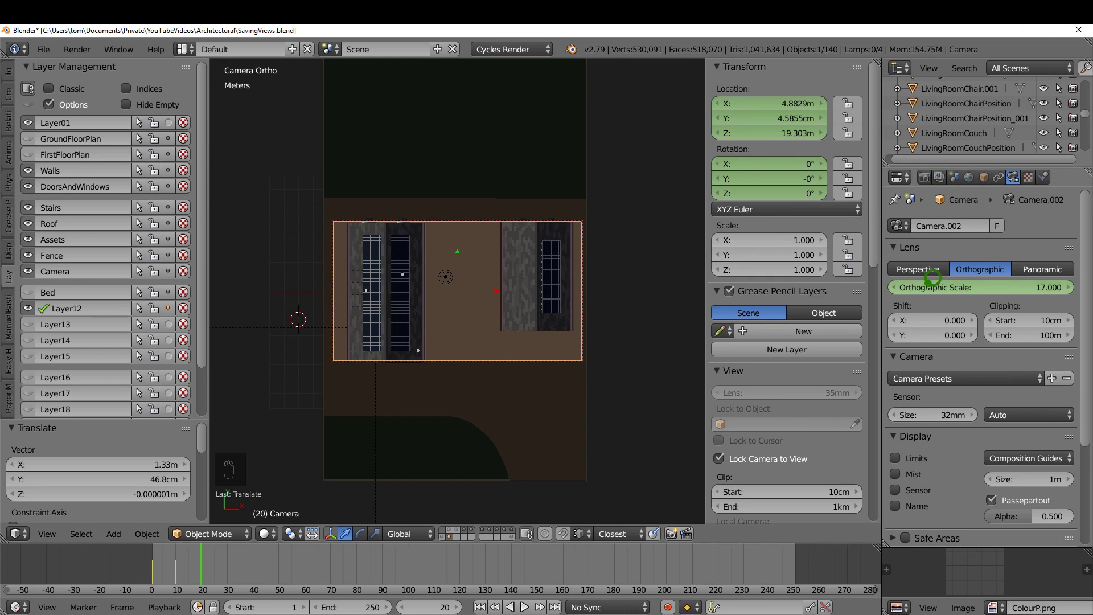
# Step: Set the orthographic scale to 22 and keyframe it
pyautogui.click(924, 287)
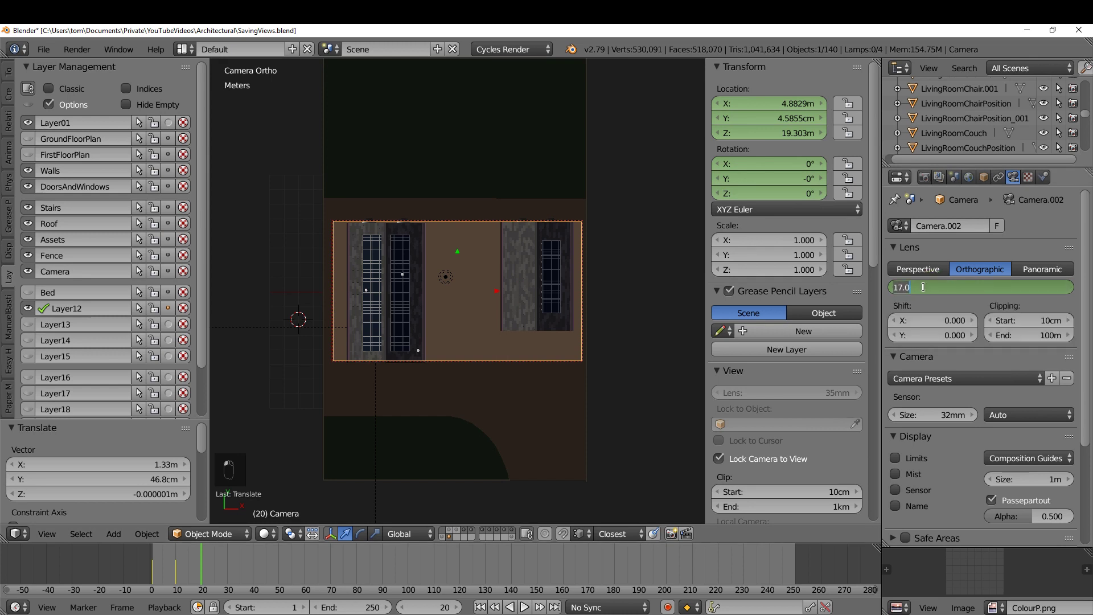
pyautogui.write('22')
pyautogui.press('Return')
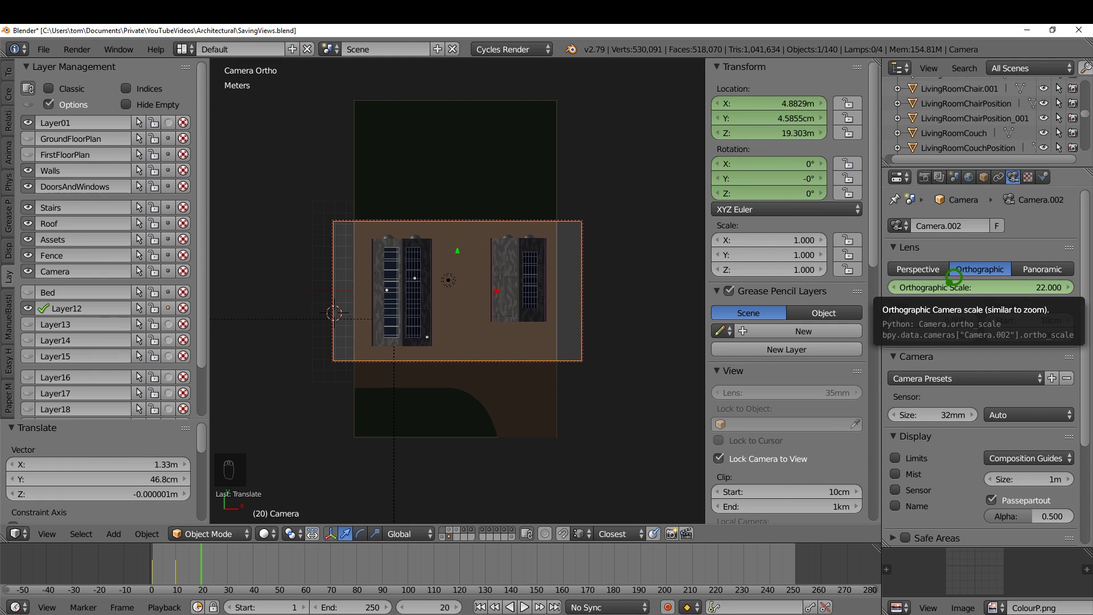
pyautogui.press('i')
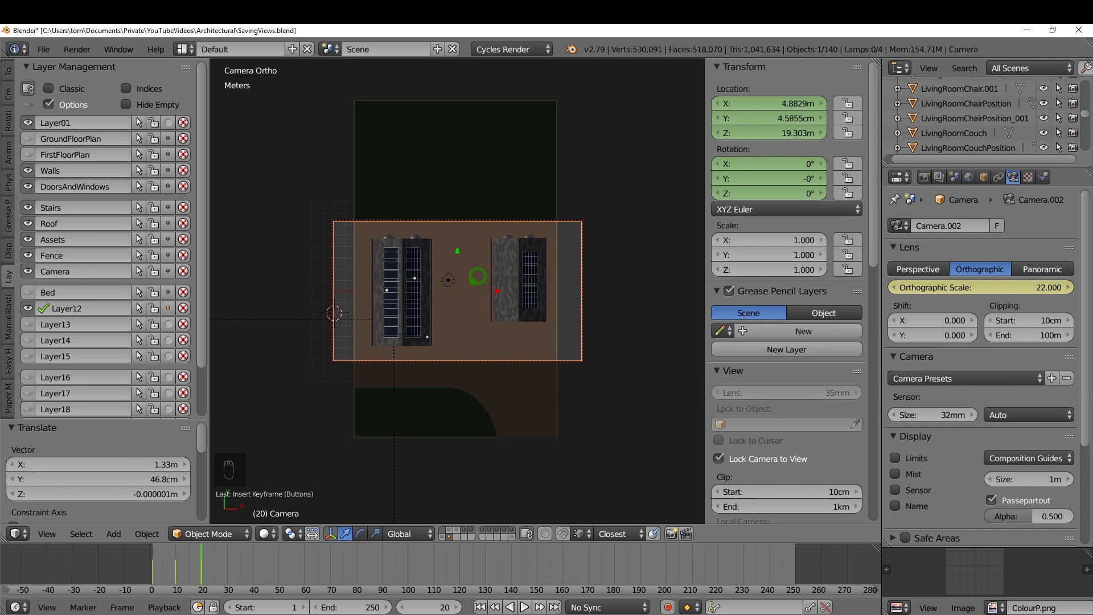
# Step: Keyframe the top camera's LocRot and return the timeline to frame 1
pyautogui.press('i')
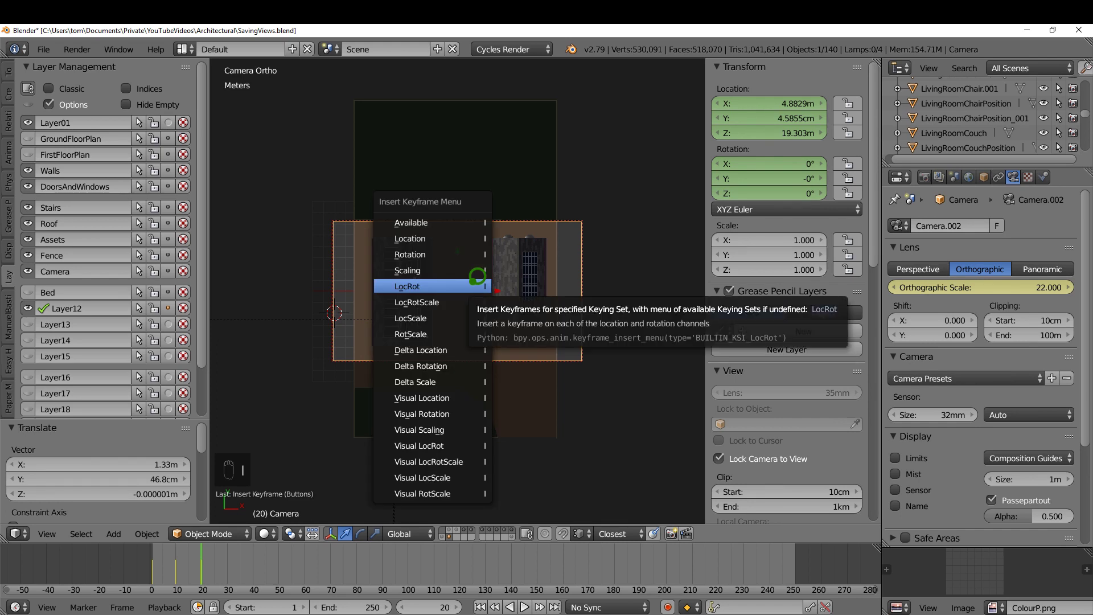
pyautogui.click(476, 283)
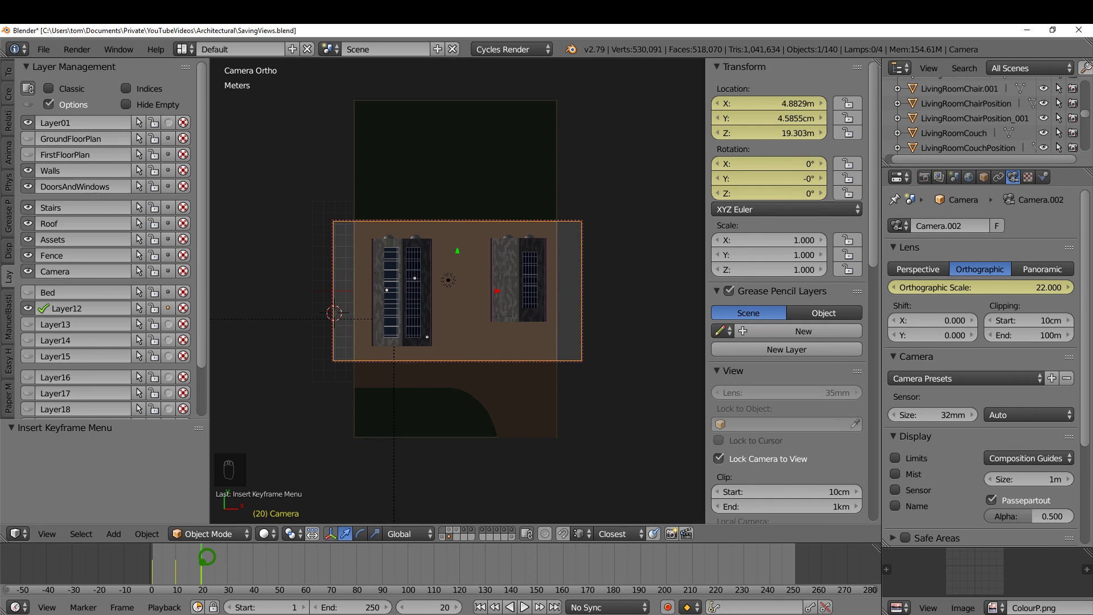
pyautogui.moveTo(205, 555); pyautogui.dragTo(160, 556)
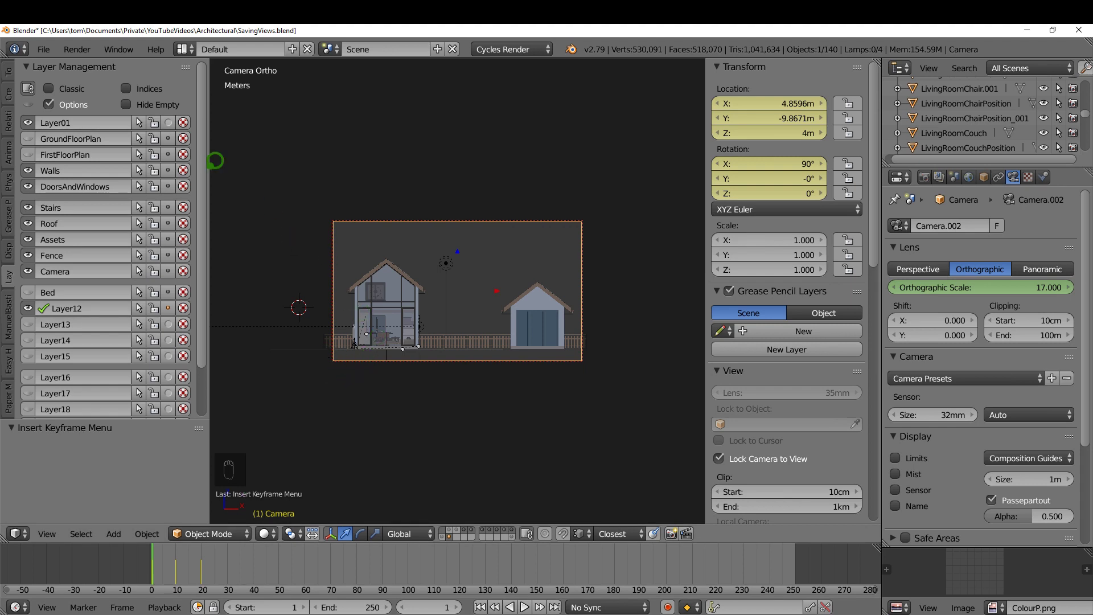
# Step: Enable the 3D View: Stored Views add-on and save the user settings
pyautogui.click(50, 48)
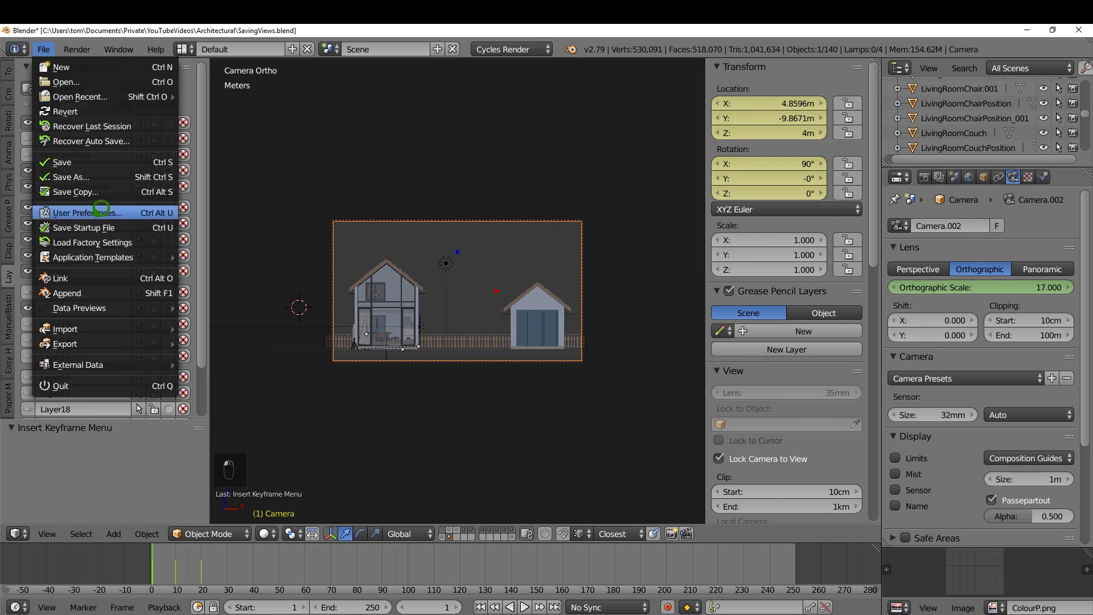
pyautogui.click(101, 212)
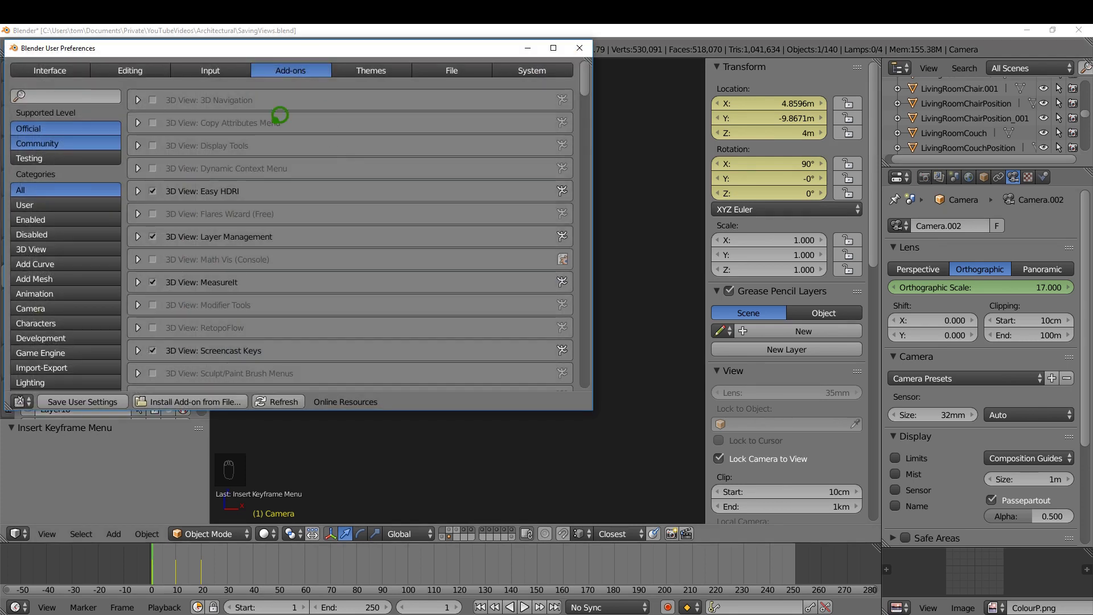
pyautogui.scroll(-3, 264, 310)
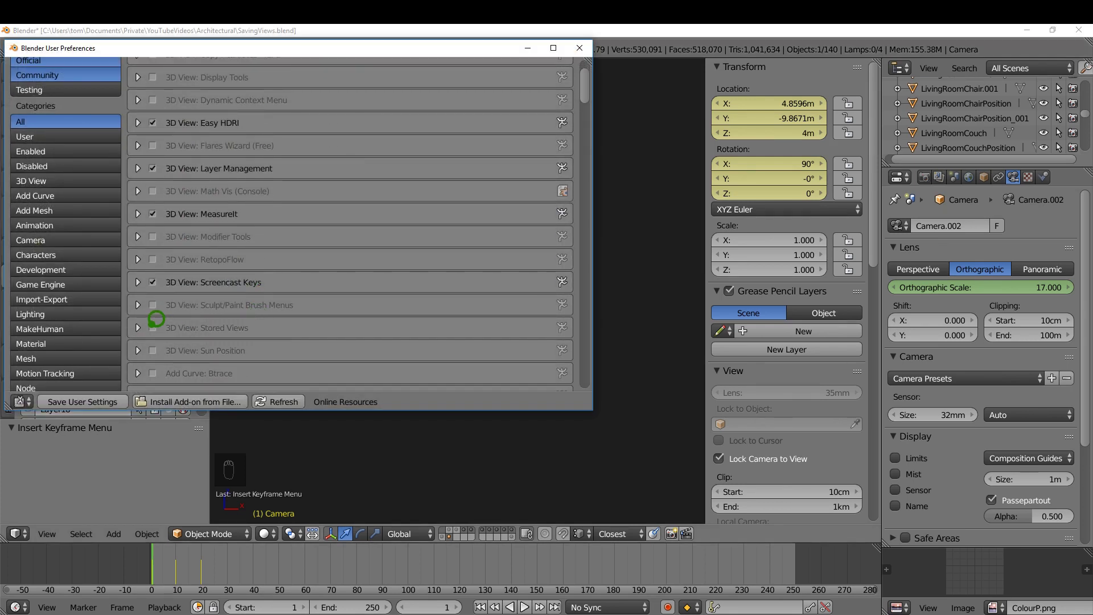
pyautogui.click(153, 328)
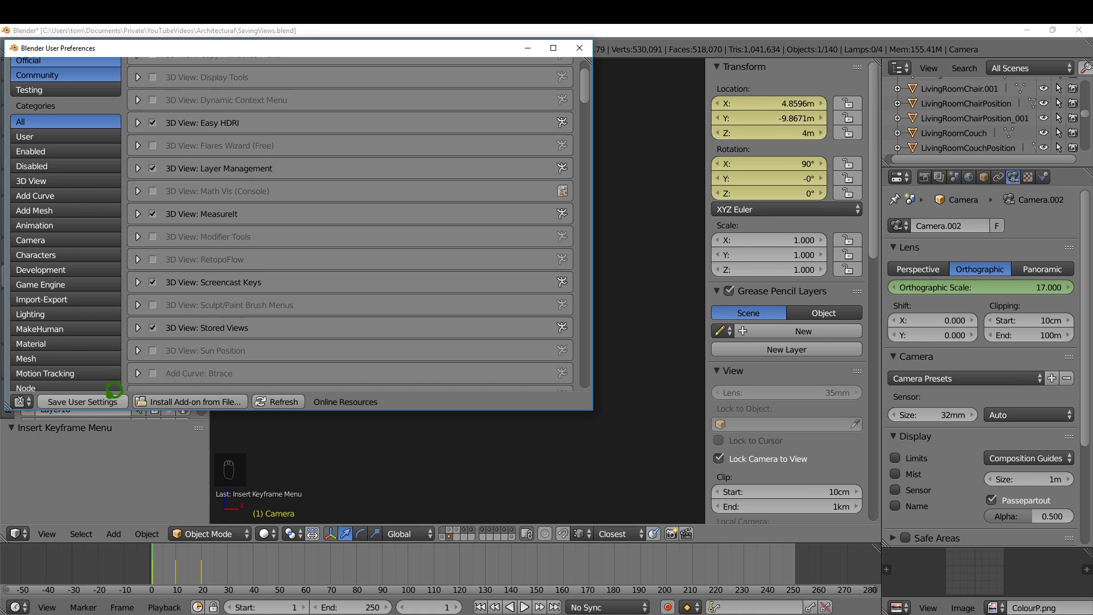
pyautogui.click(106, 392)
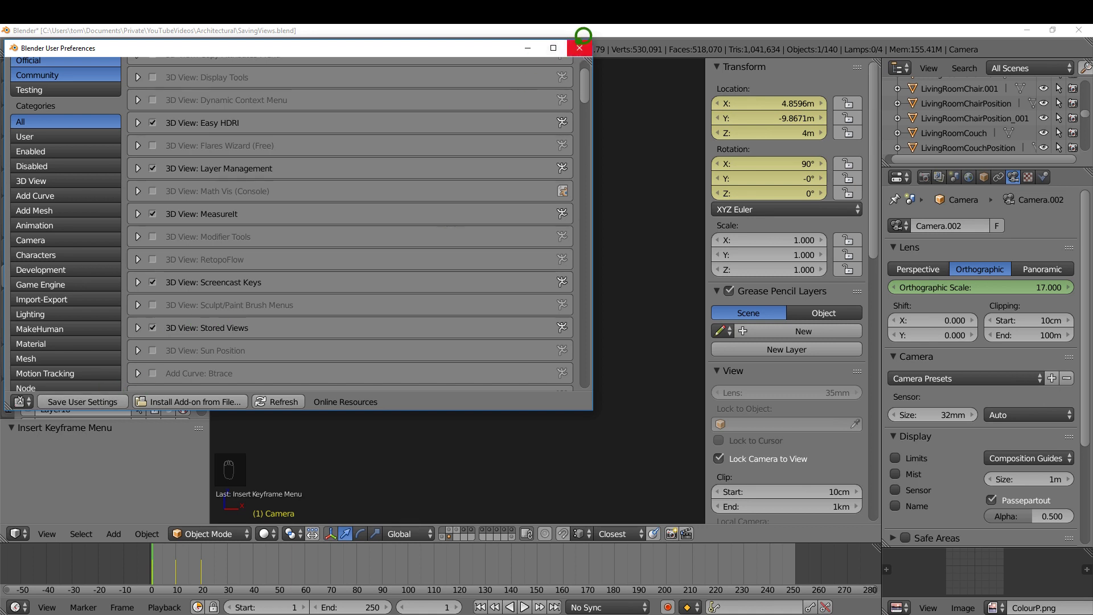
# Step: Close the preferences, scroll the N-panel to Stored Views and select the camera
pyautogui.click(579, 48)
pyautogui.moveTo(881, 91); pyautogui.dragTo(882, 373)
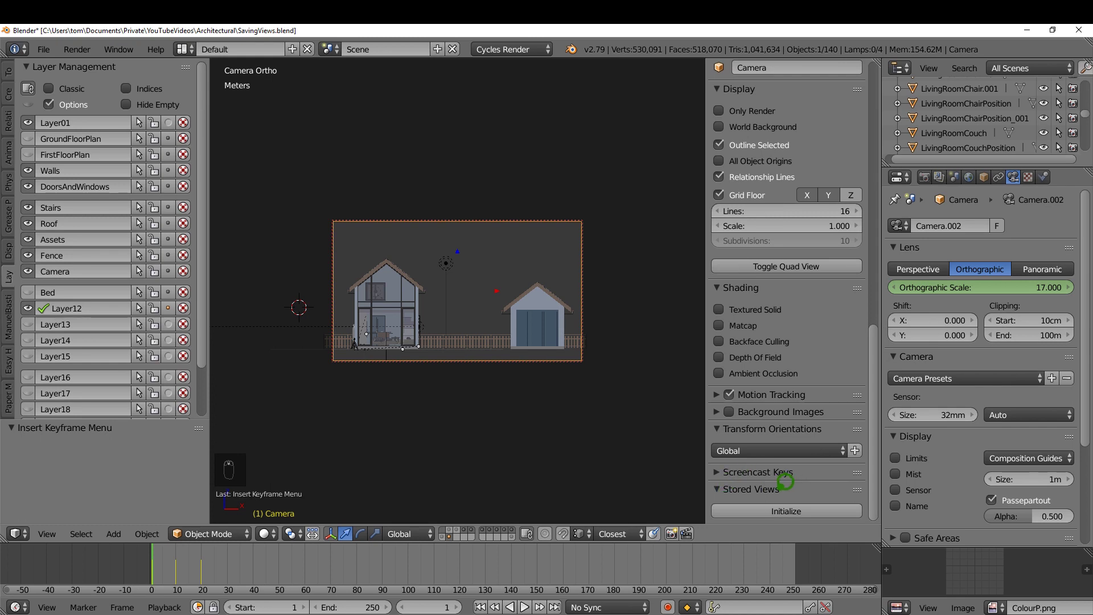
pyautogui.rightClick(462, 296)
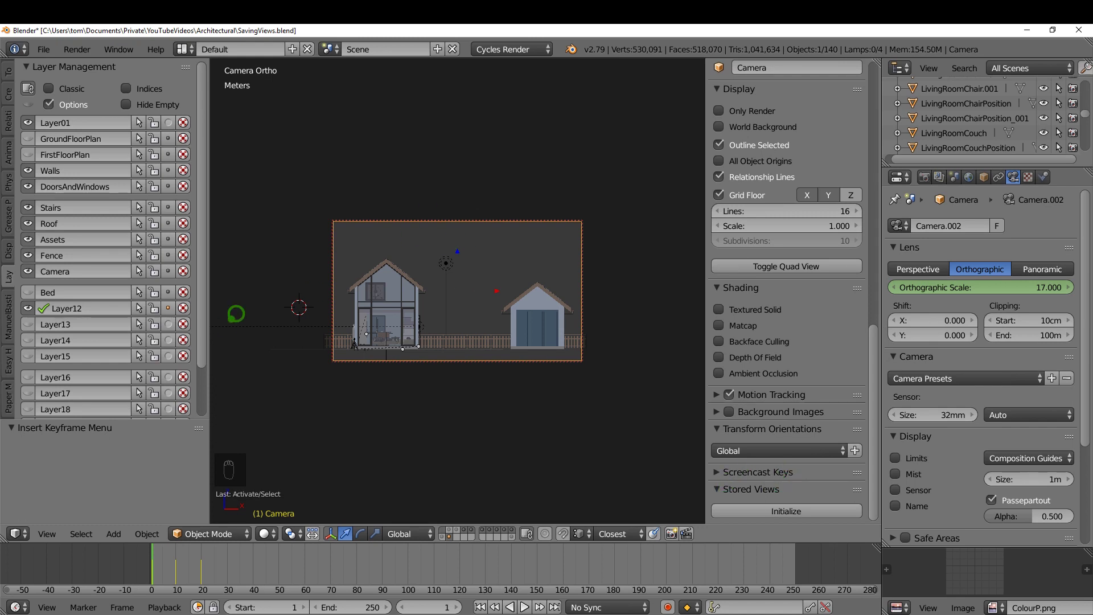
# Step: Move the old camera to hidden Layer14 and initialize Stored Views
pyautogui.click(169, 339)
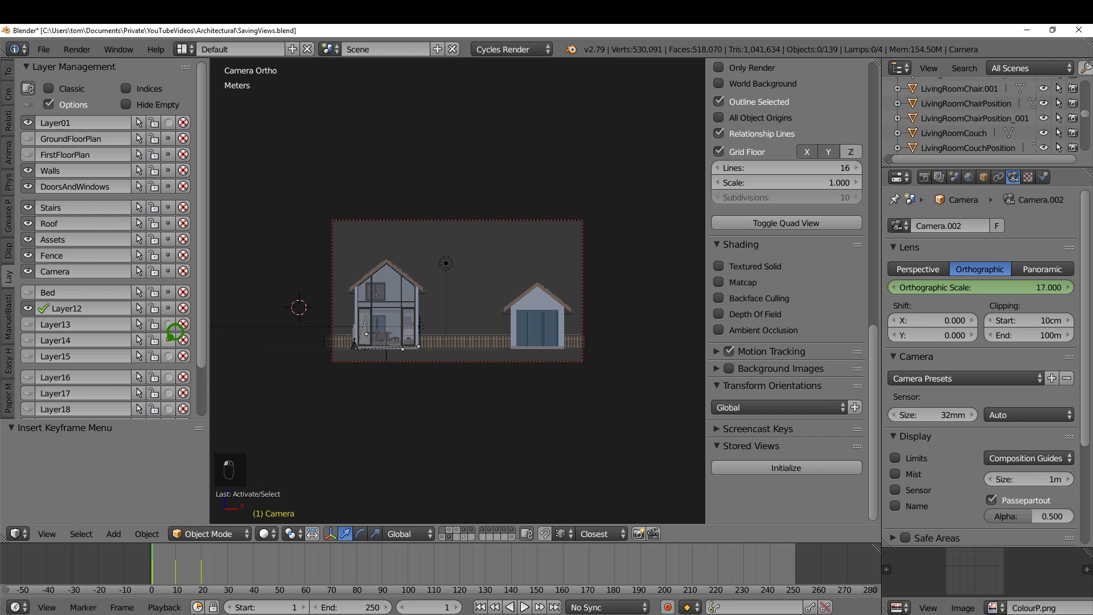
pyautogui.click(786, 466)
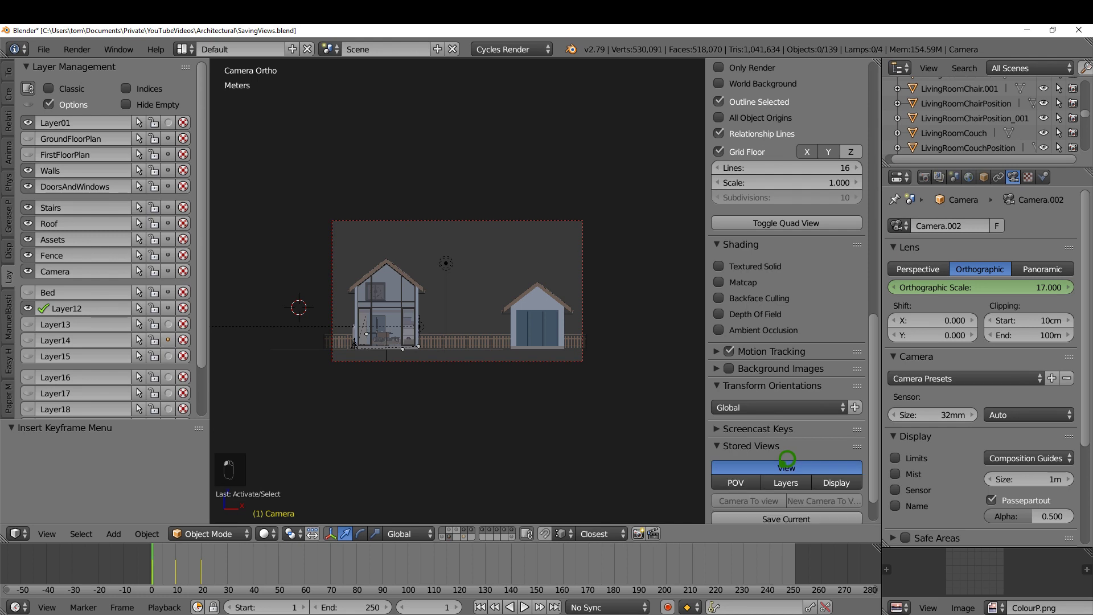
pyautogui.scroll(-2, 845, 422)
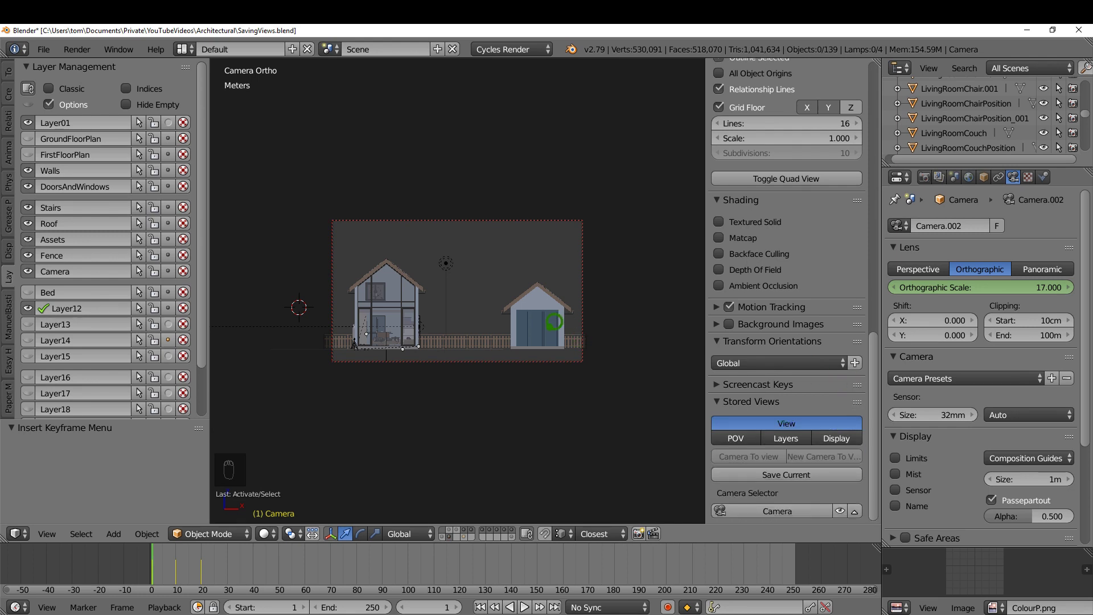
# Step: Create a new camera matching the front orthographic view
pyautogui.press('KP_1')
pyautogui.scroll(-5, 512, 298)
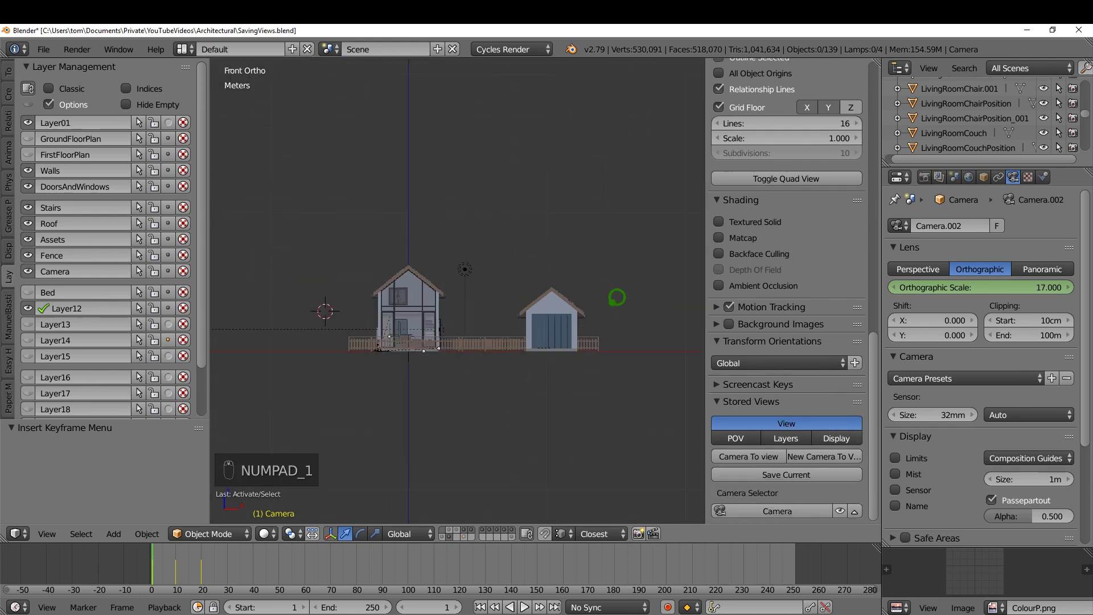
pyautogui.scroll(2, 588, 293)
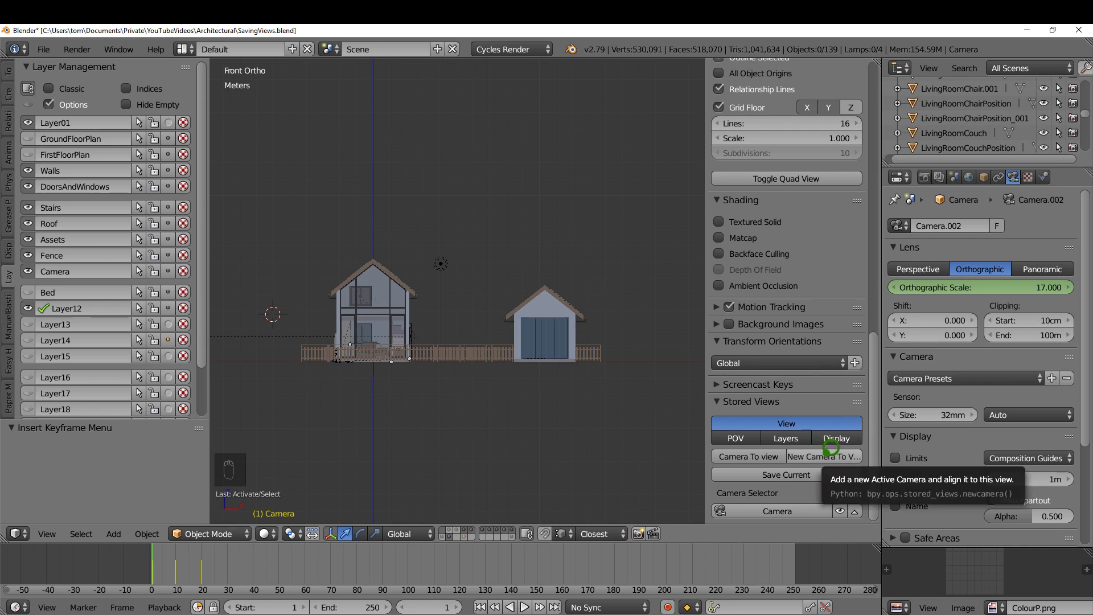
pyautogui.click(831, 456)
pyautogui.scroll(2, 739, 285)
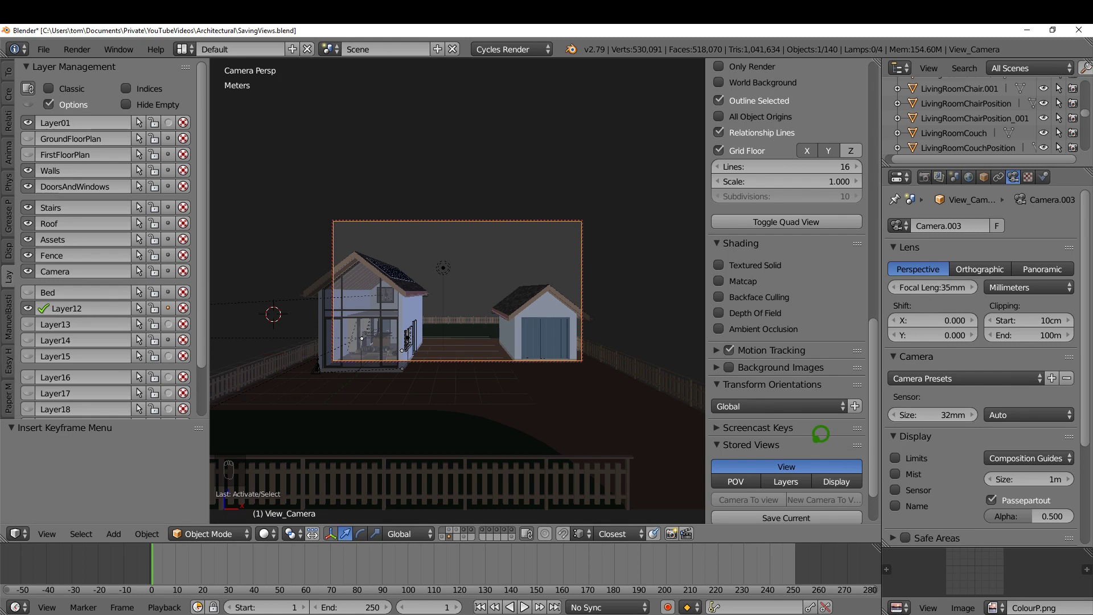
# Step: Make View_Camera orthographic with an orthographic scale of 17
pyautogui.click(993, 263)
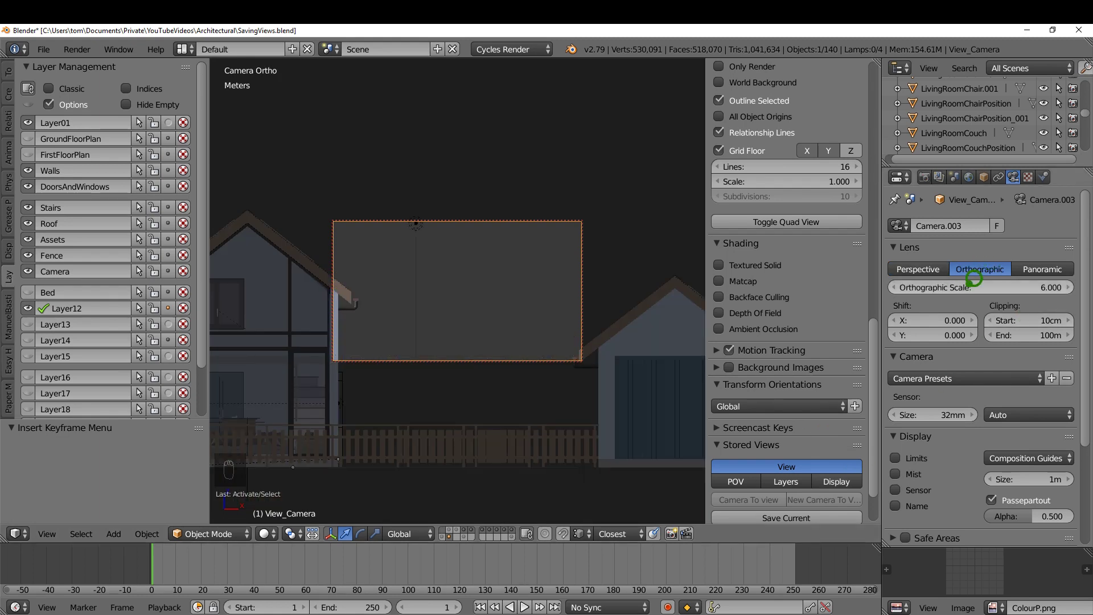
pyautogui.click(970, 286)
pyautogui.write('17')
pyautogui.press('Return')
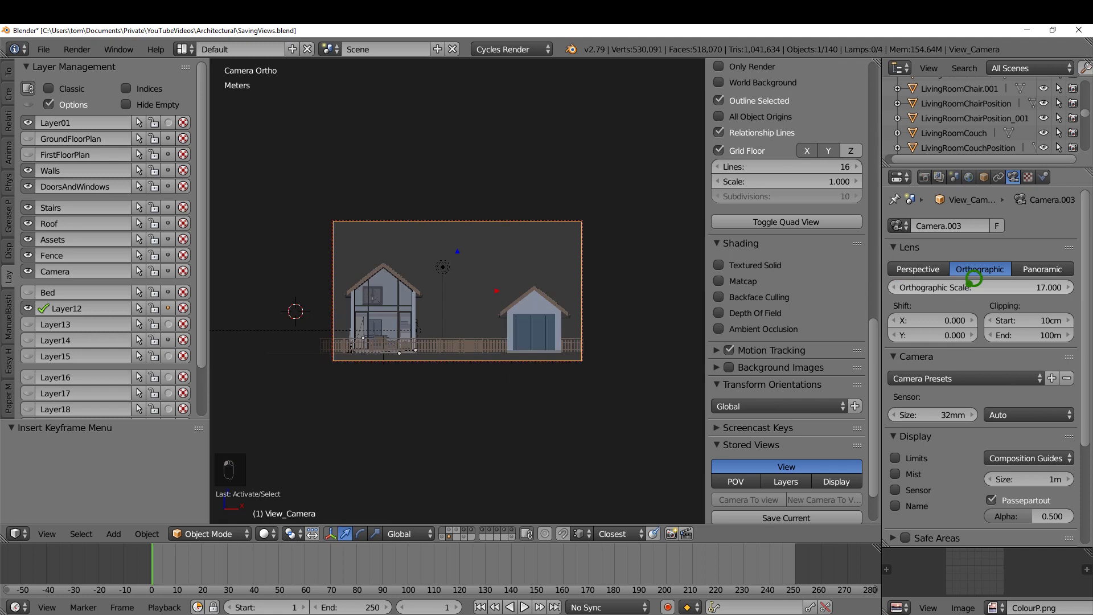
pyautogui.scroll(-3, 829, 410)
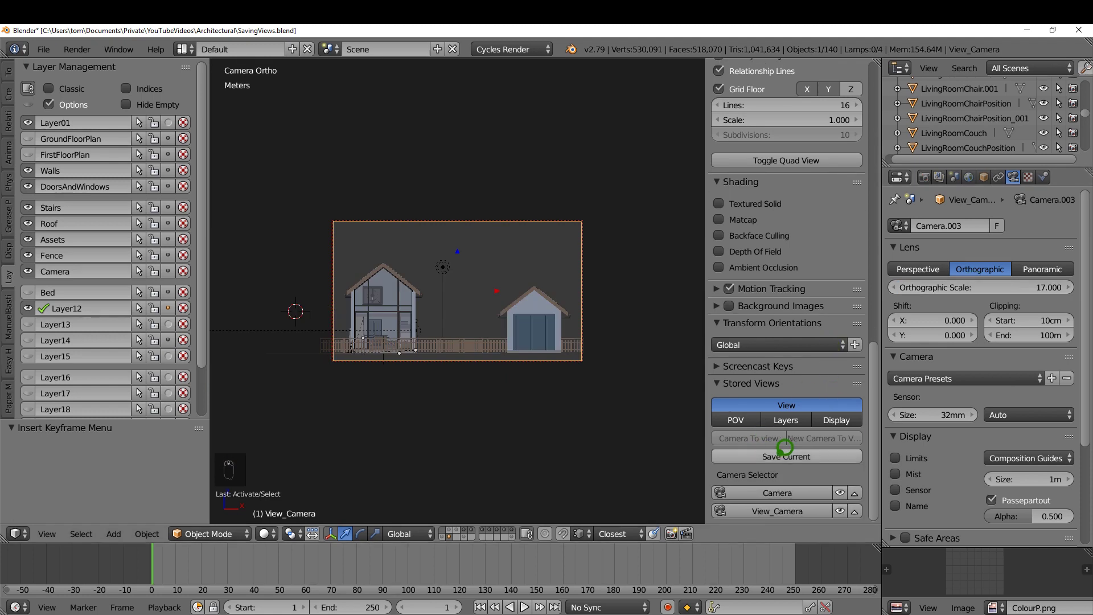
# Step: Save the current view as a stored view named FrontView
pyautogui.click(786, 455)
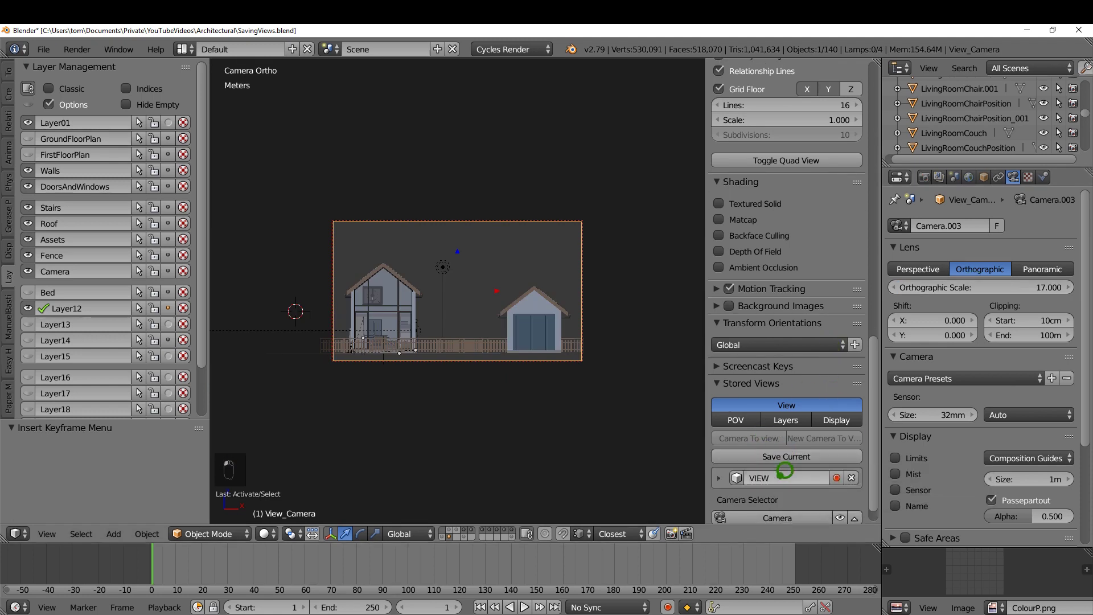
pyautogui.doubleClick(776, 479)
pyautogui.write('F')
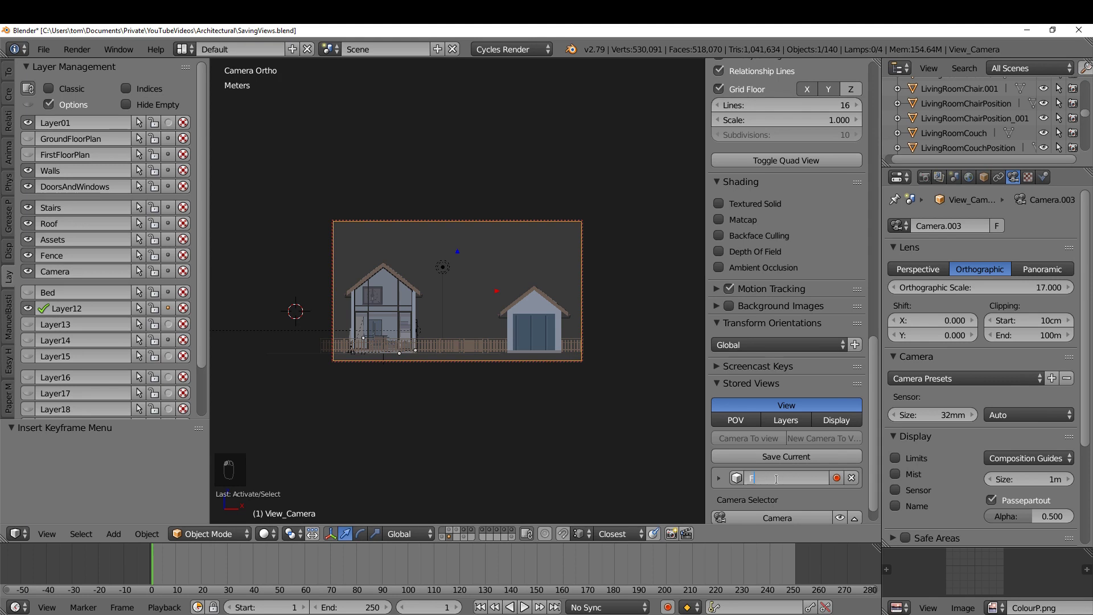
pyautogui.write('rontView')
pyautogui.press('Return')
# Step: Add an orthographic camera View_Camera.001 for the right side view at scale 17
pyautogui.press('KP_3')
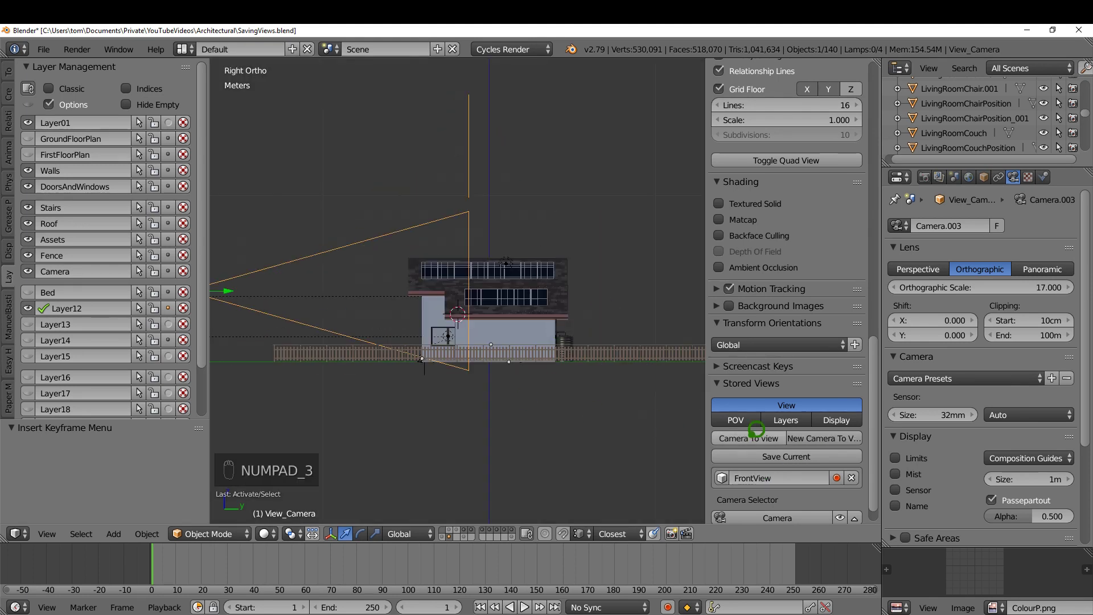
pyautogui.click(827, 434)
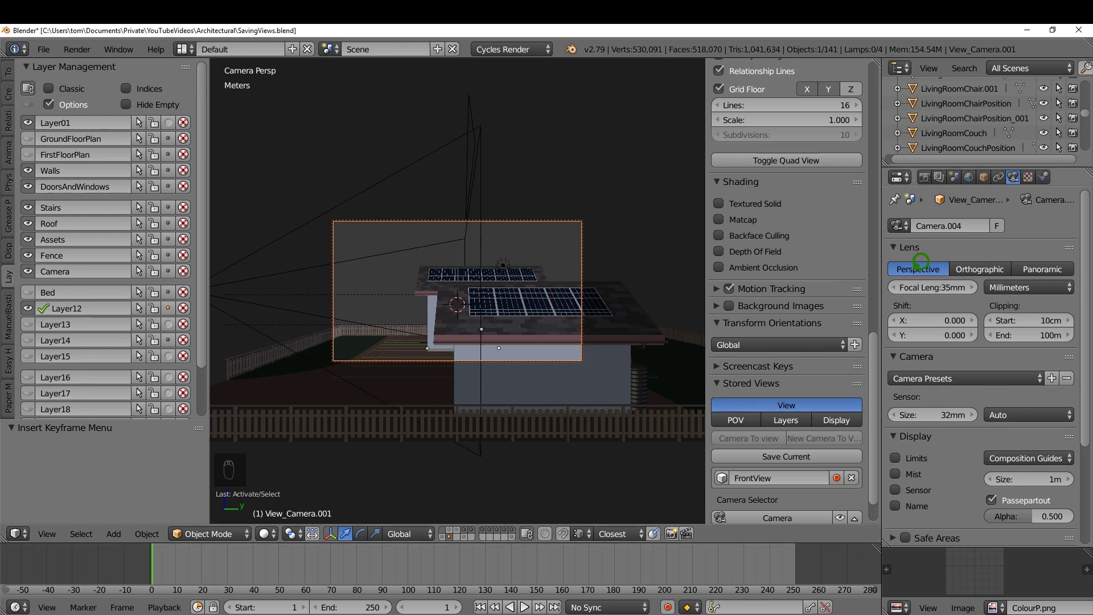
pyautogui.click(984, 267)
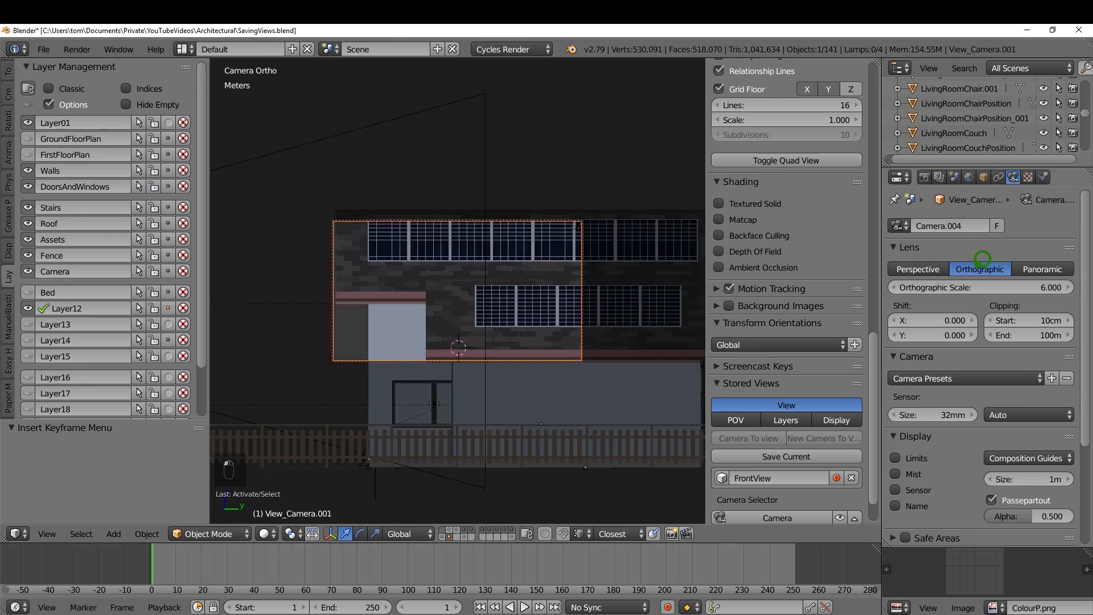
pyautogui.click(987, 287)
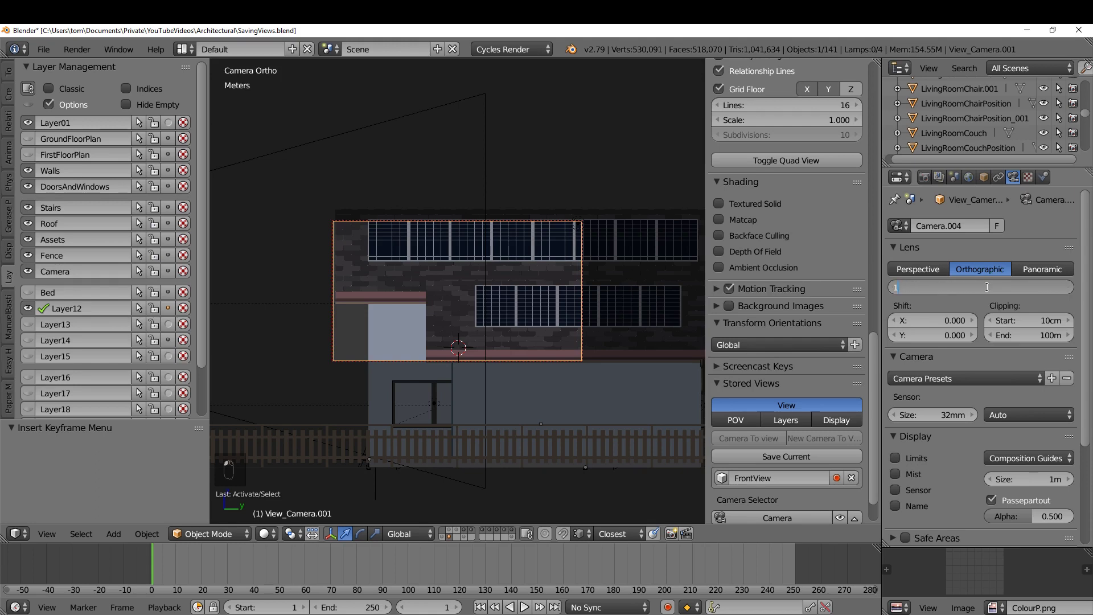
pyautogui.press('Return')
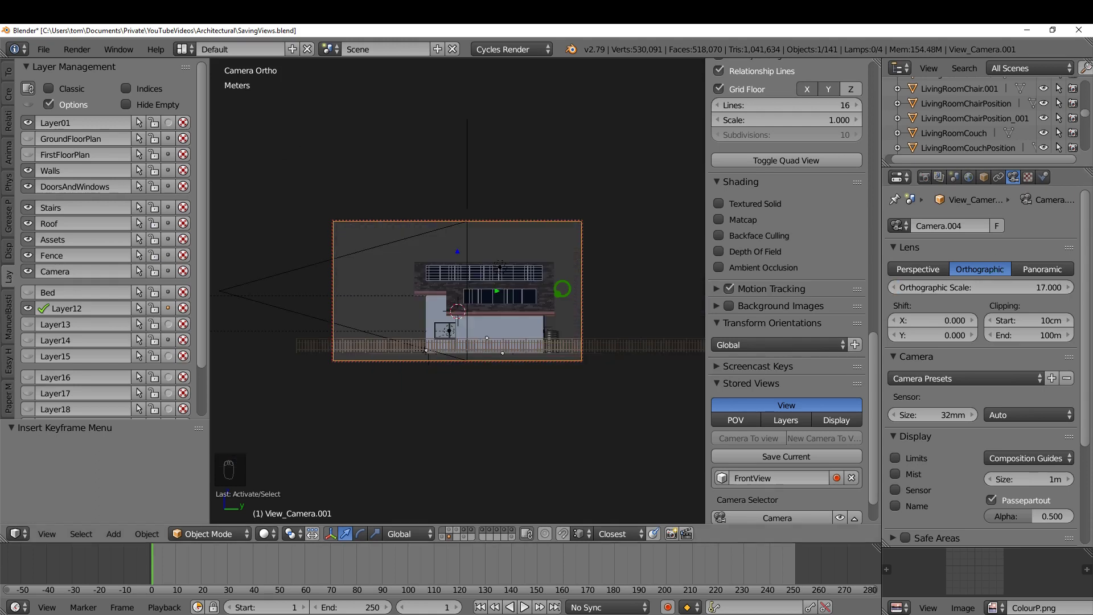
# Step: Reposition the side camera and adjust its Location Z height
pyautogui.press('g')
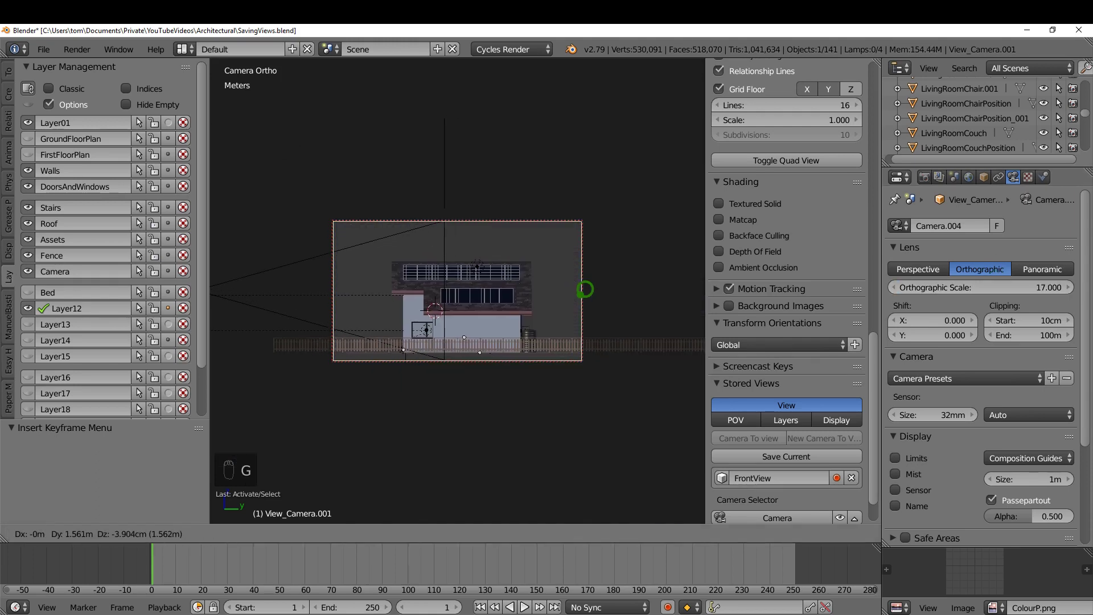
pyautogui.click(585, 289)
pyautogui.moveTo(883, 367); pyautogui.dragTo(883, 86)
pyautogui.click(789, 133)
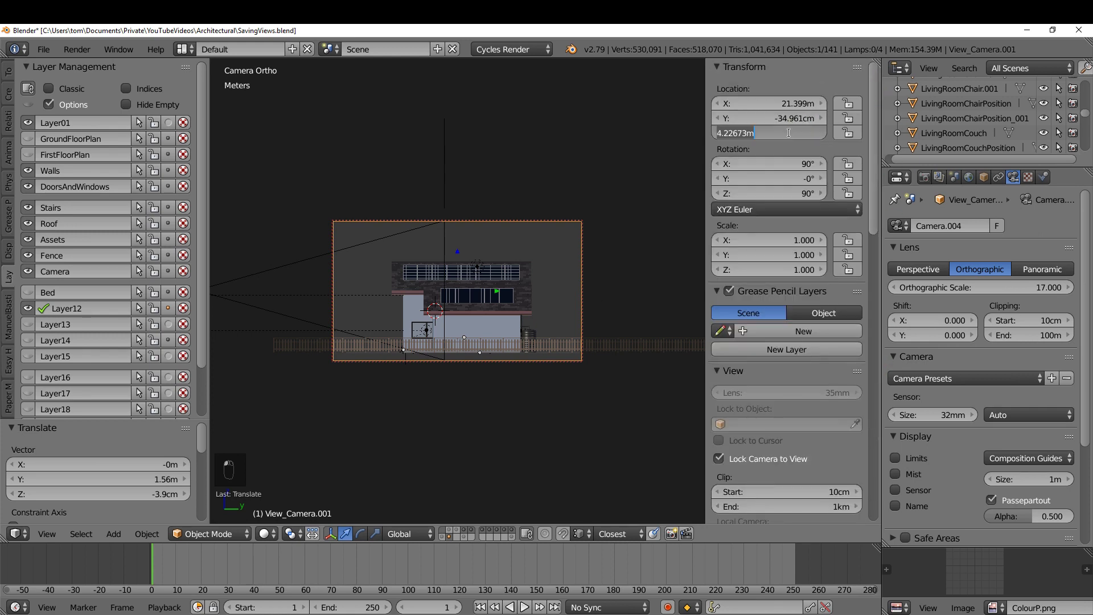
pyautogui.press('Return')
# Step: Save the side camera's view as a stored view named SideView
pyautogui.scroll(-20, 786, 285)
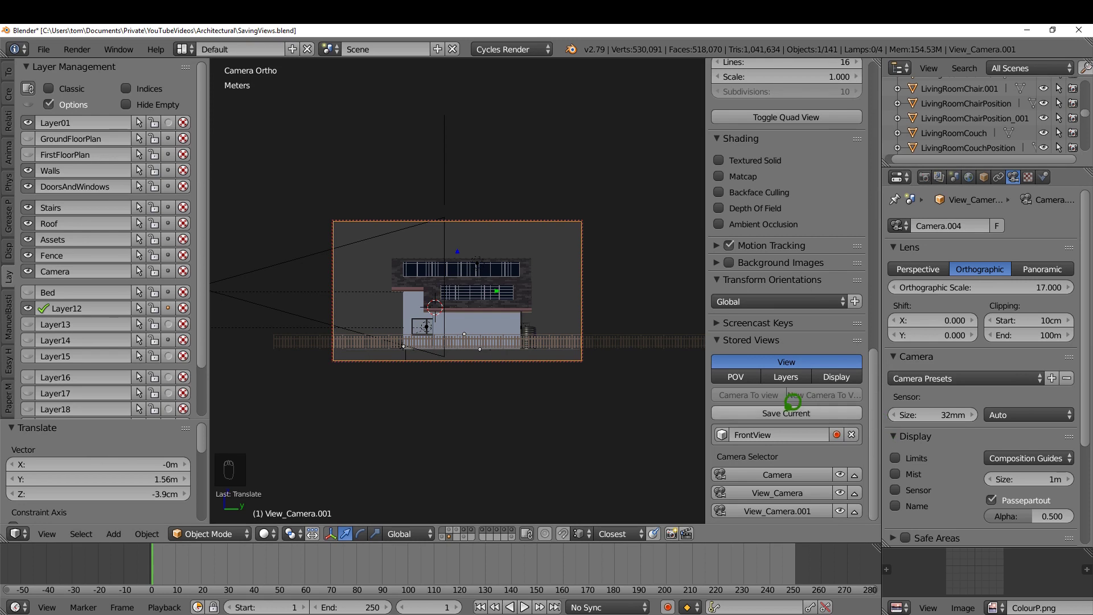
pyautogui.click(789, 407)
pyautogui.doubleClick(775, 455)
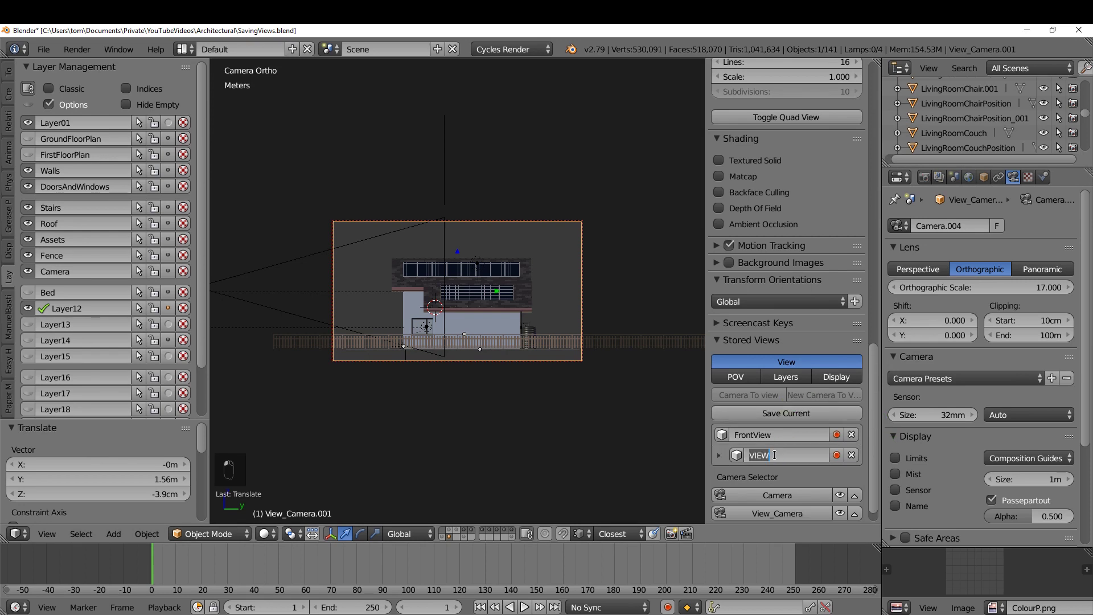
pyautogui.write('SideView')
pyautogui.press('Return')
# Step: Add an orthographic top-down camera View_Camera.002 at scale 22
pyautogui.press('KP_7')
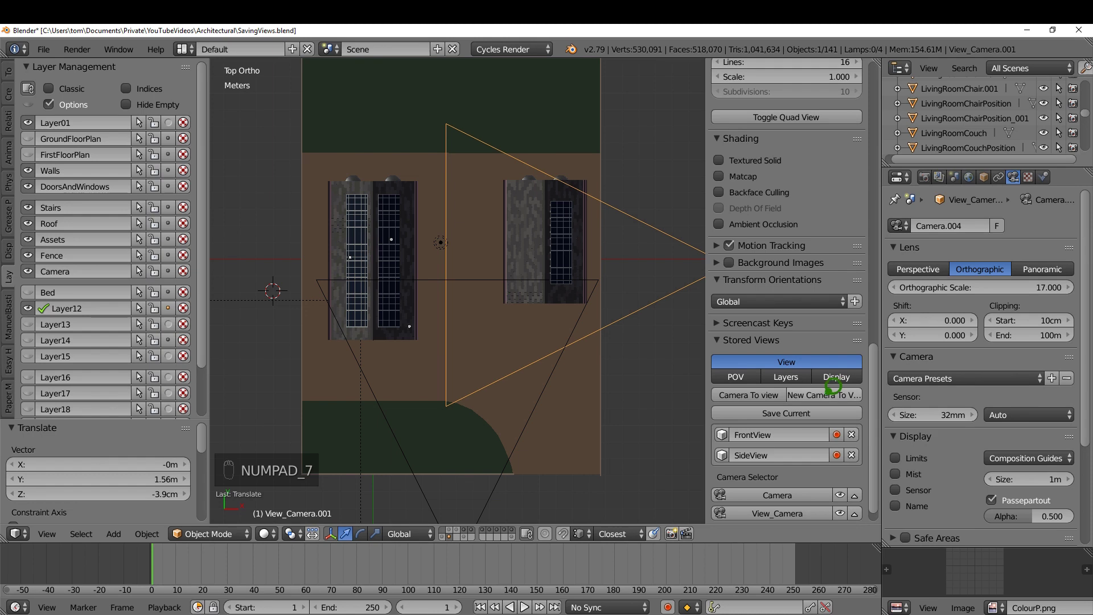
pyautogui.click(830, 386)
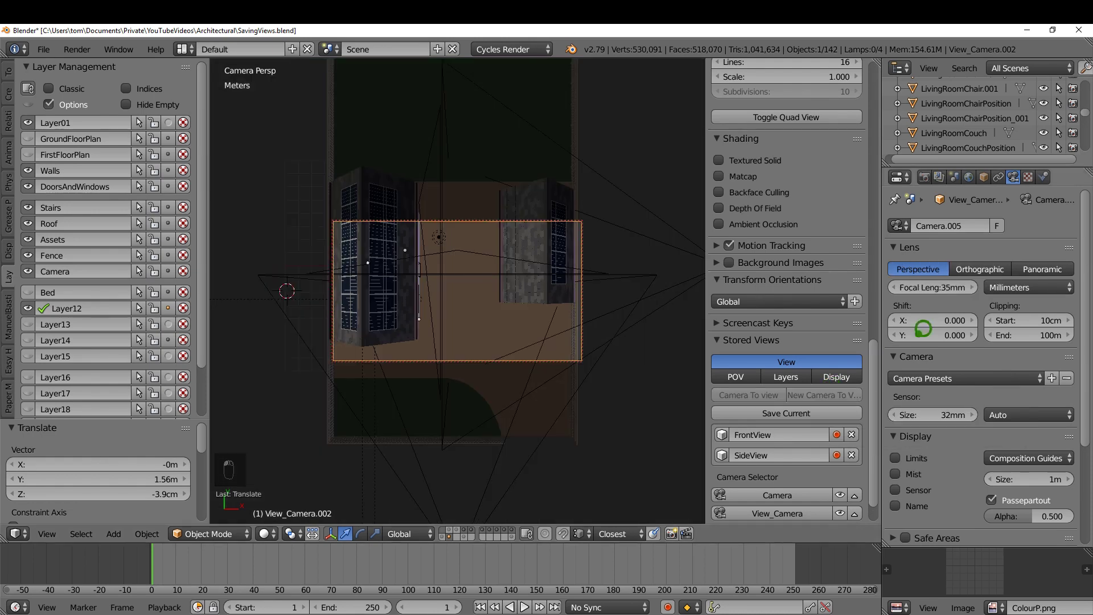
pyautogui.click(991, 271)
pyautogui.click(982, 286)
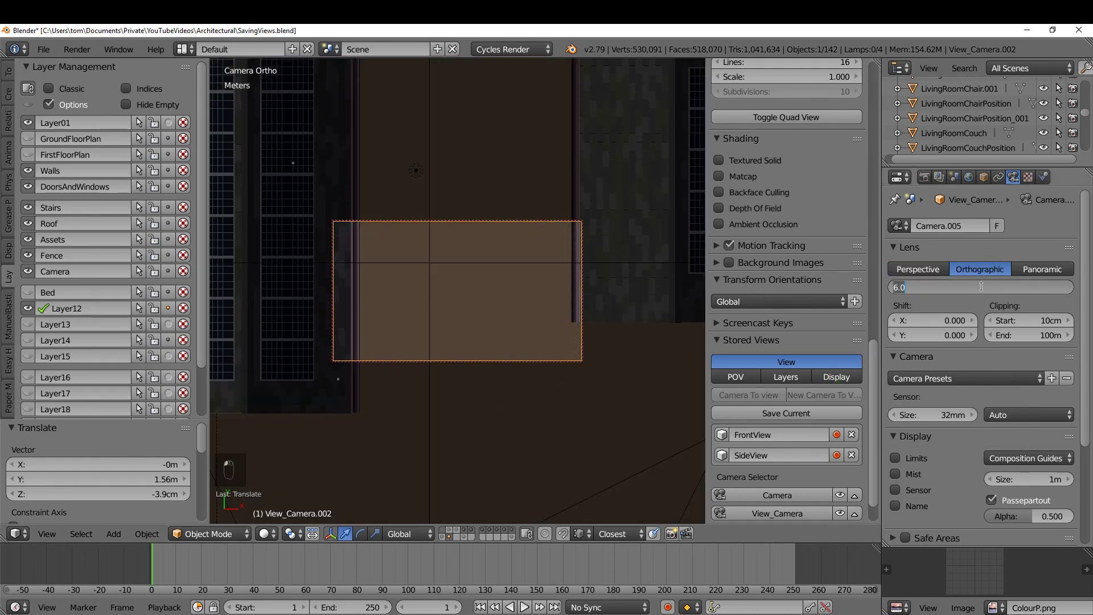
pyautogui.write('22')
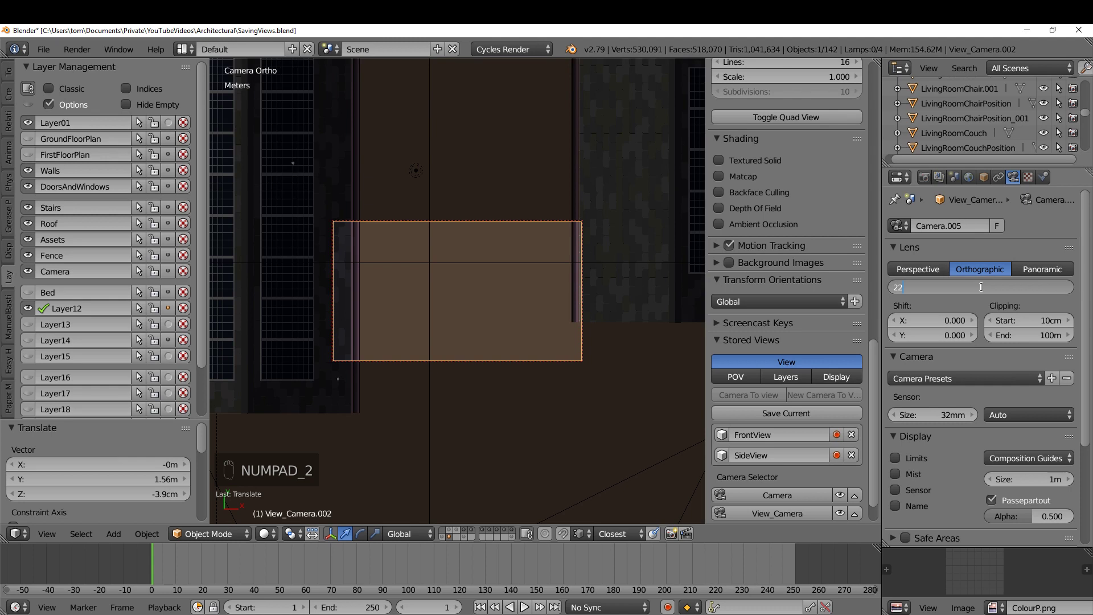
pyautogui.press('Return')
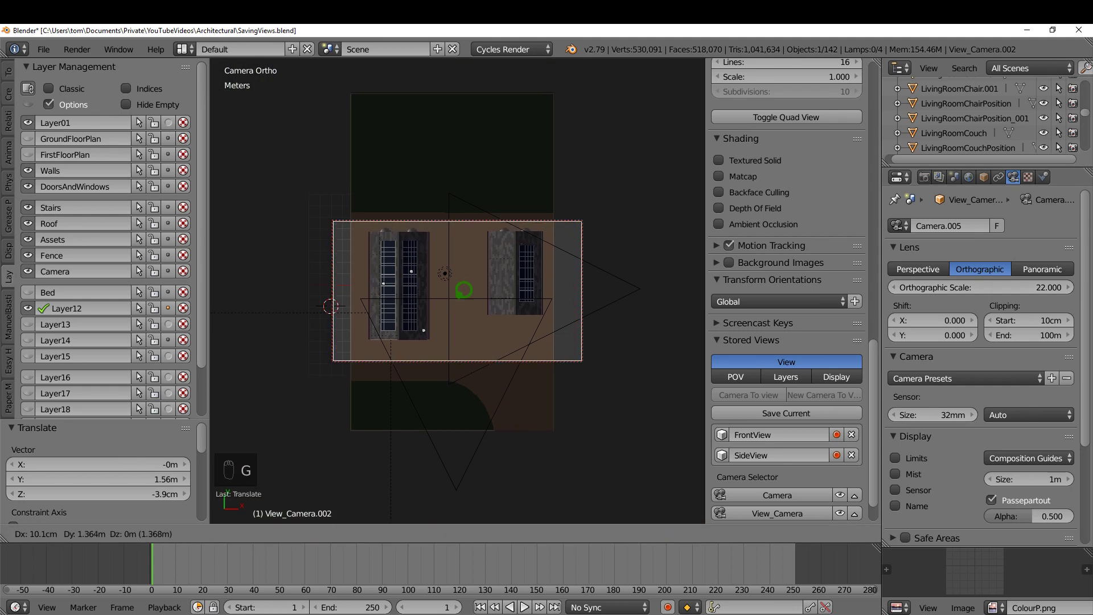
# Step: Save the top camera's view as TopView, then recall SideView
pyautogui.click(776, 404)
pyautogui.click(775, 404)
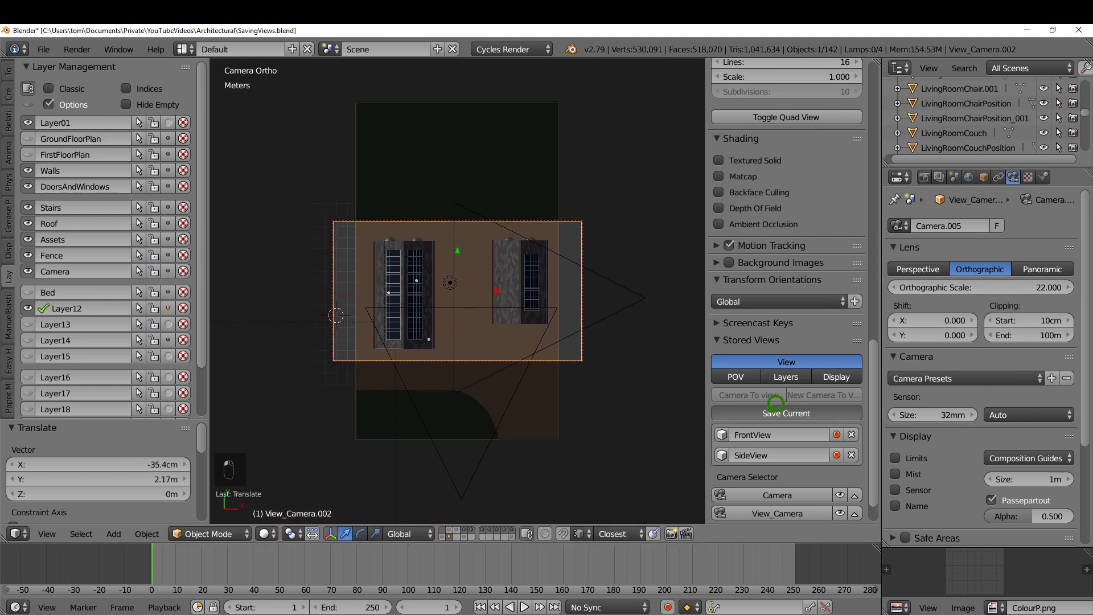
pyautogui.doubleClick(774, 478)
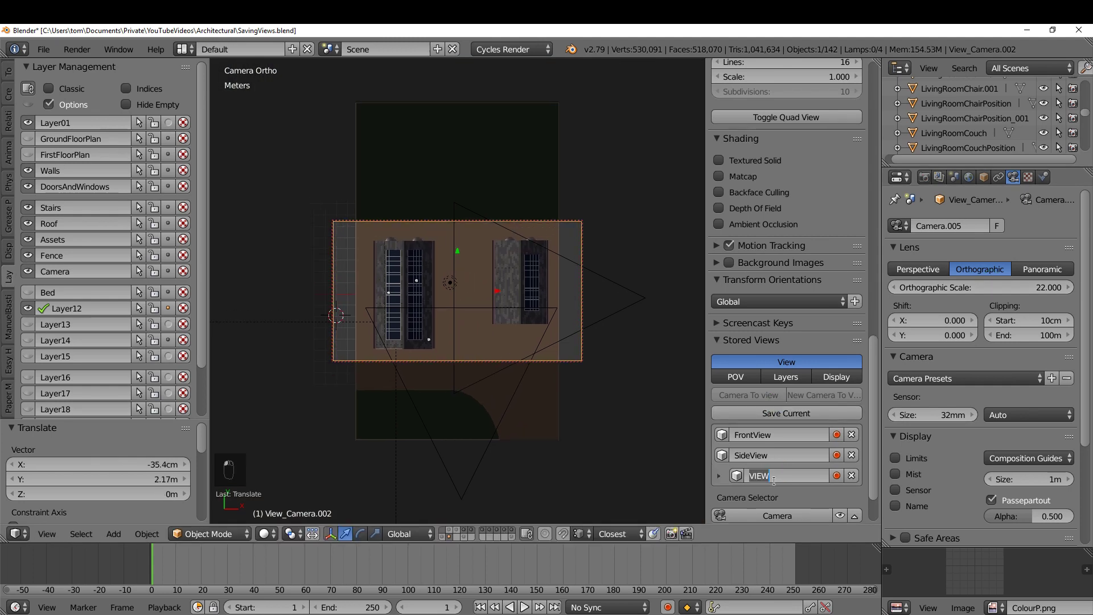
pyautogui.write('TopView')
pyautogui.press('Return')
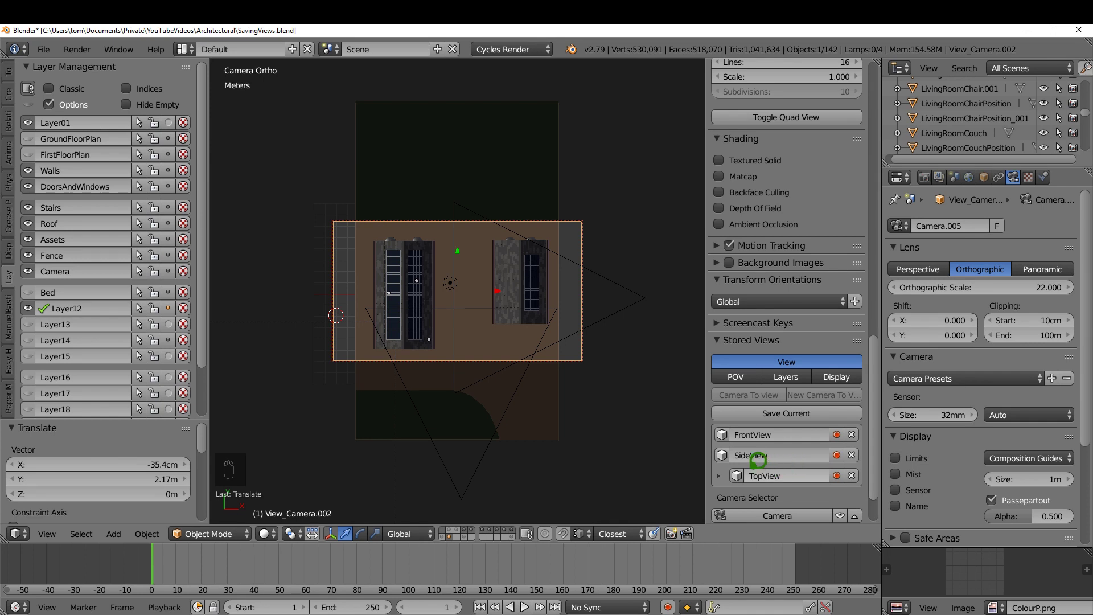
pyautogui.click(723, 453)
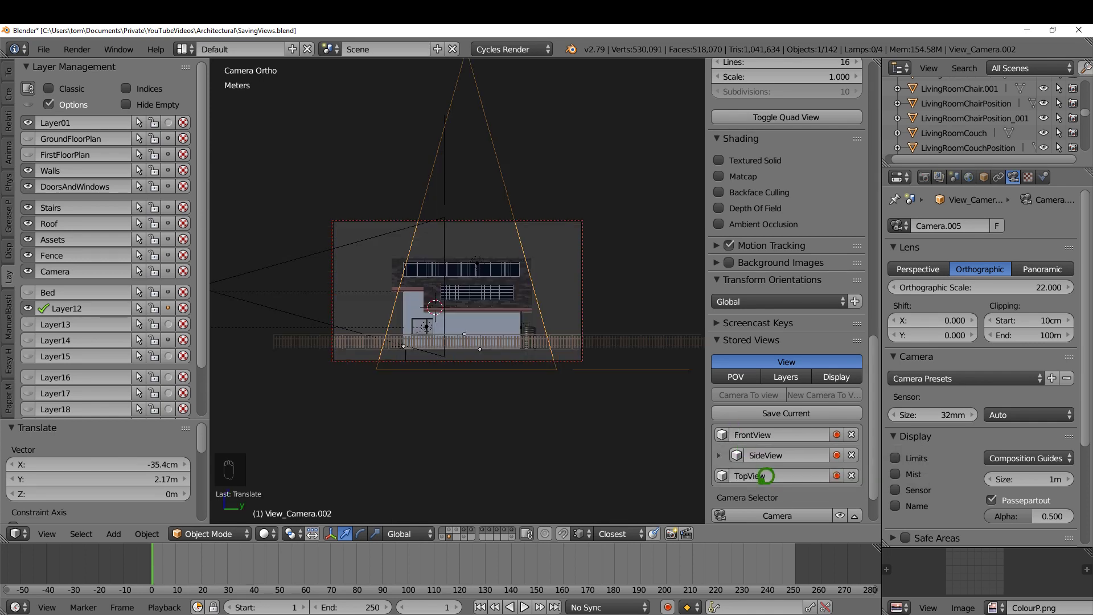
# Step: Test recalling FrontView, SideView and TopView, ending back on FrontView
pyautogui.click(732, 429)
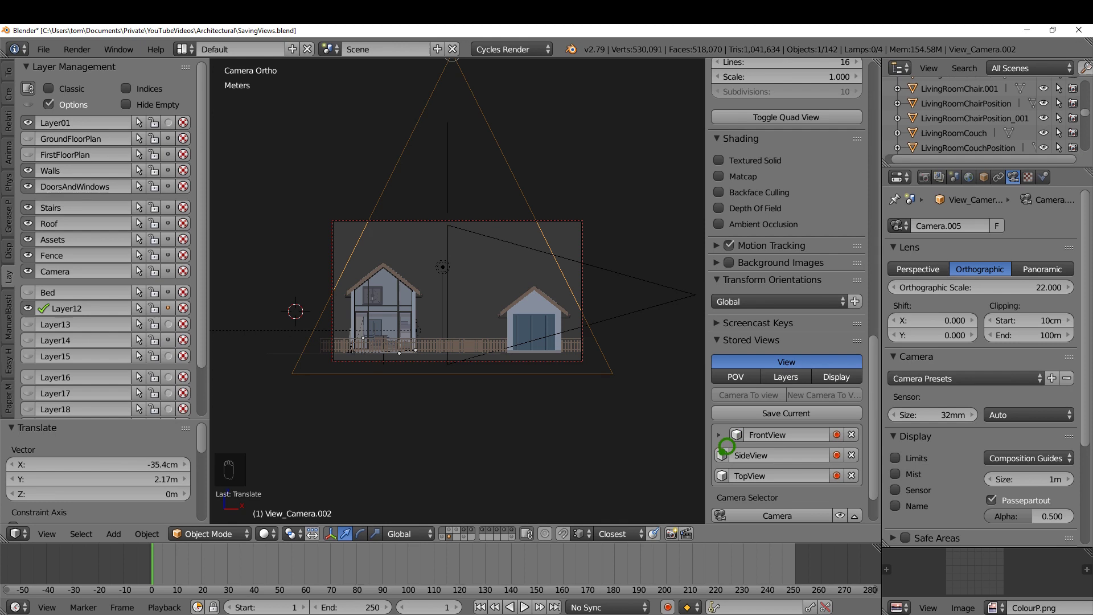
pyautogui.click(723, 454)
pyautogui.click(723, 475)
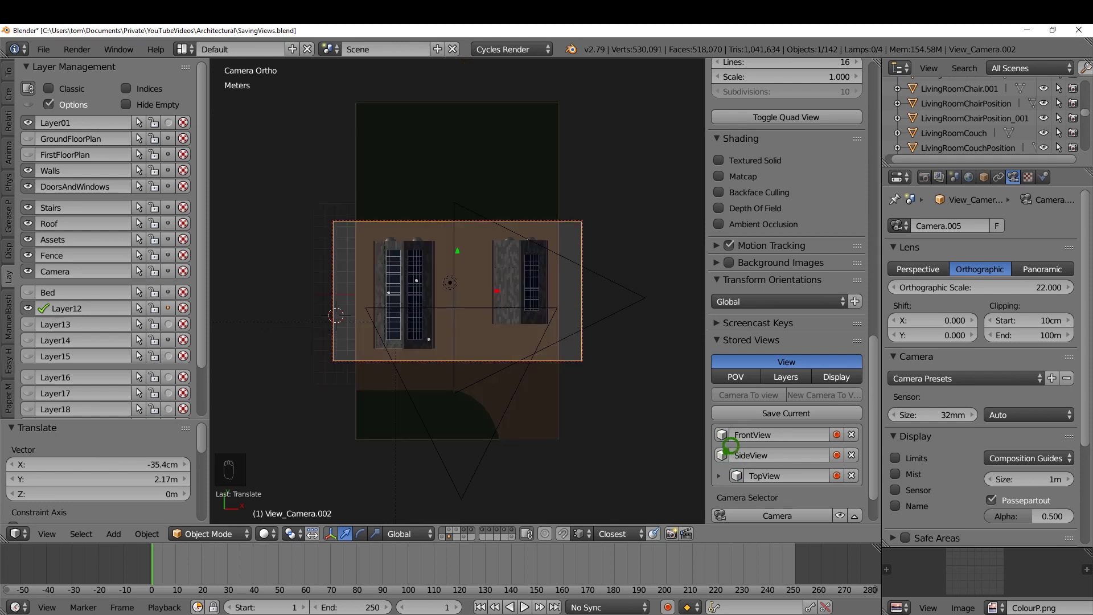
pyautogui.click(731, 429)
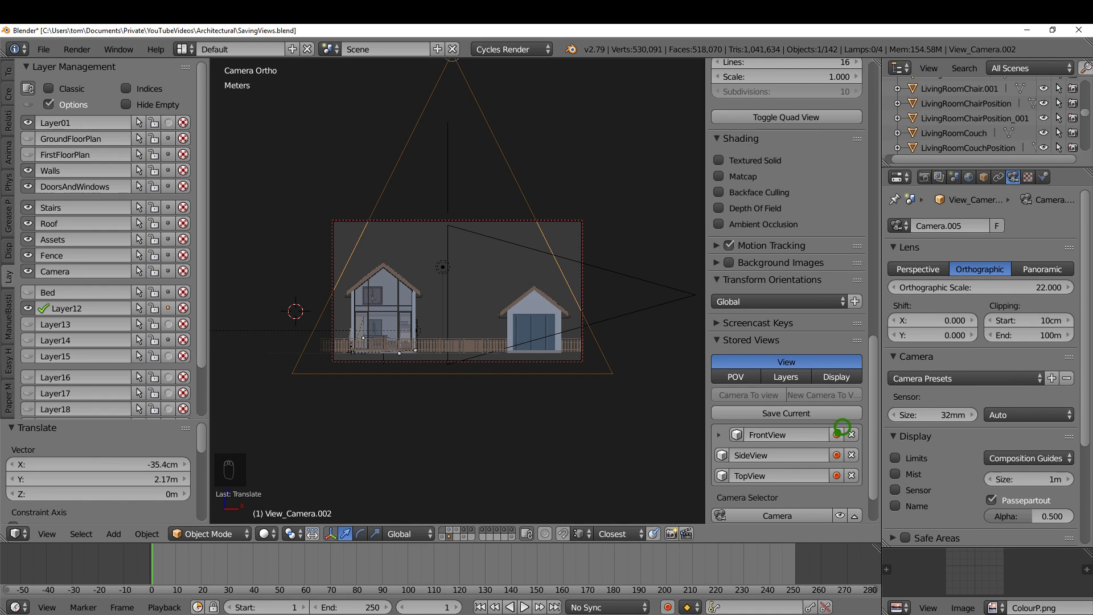
# Step: Set the front camera View_Camera's Location Z to 4 m
pyautogui.moveTo(874, 415); pyautogui.dragTo(874, 85)
pyautogui.click(645, 197)
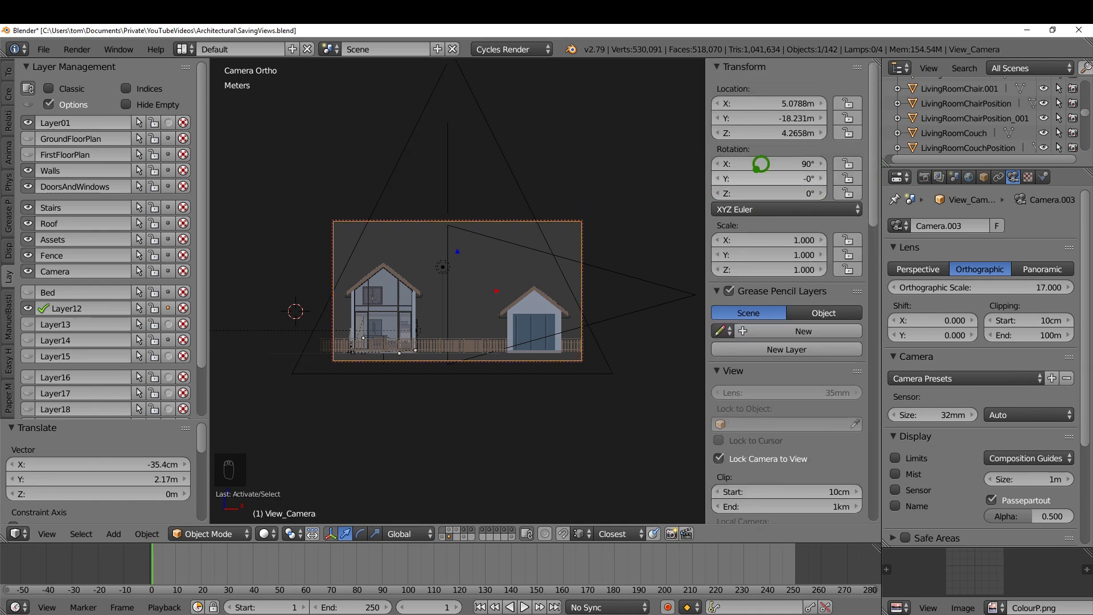
pyautogui.click(779, 132)
pyautogui.write('4')
pyautogui.press('Return')
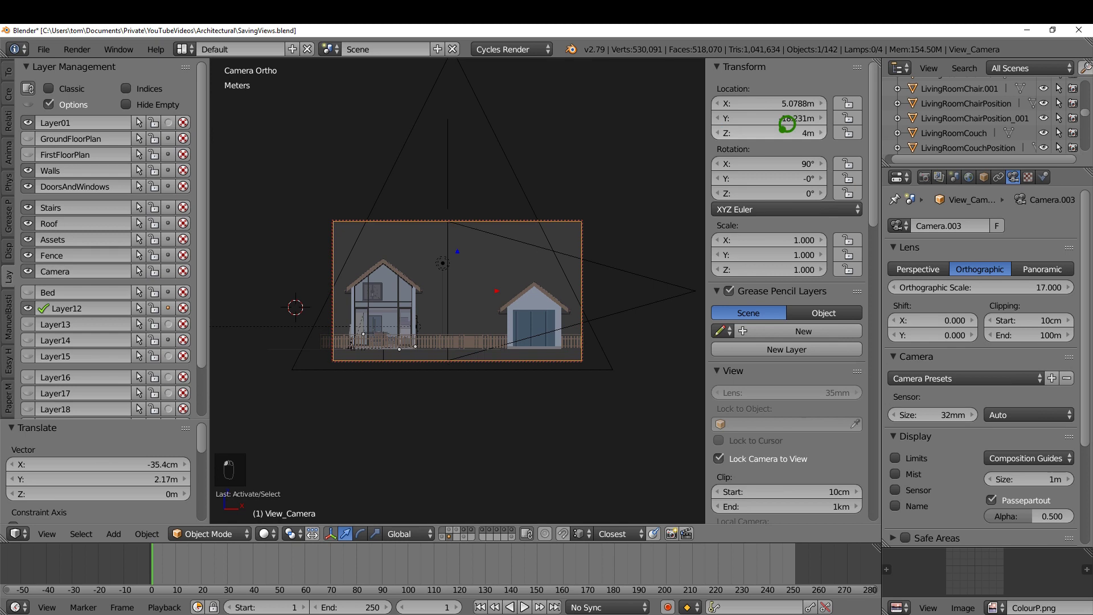
pyautogui.scroll(-15, 740, 284)
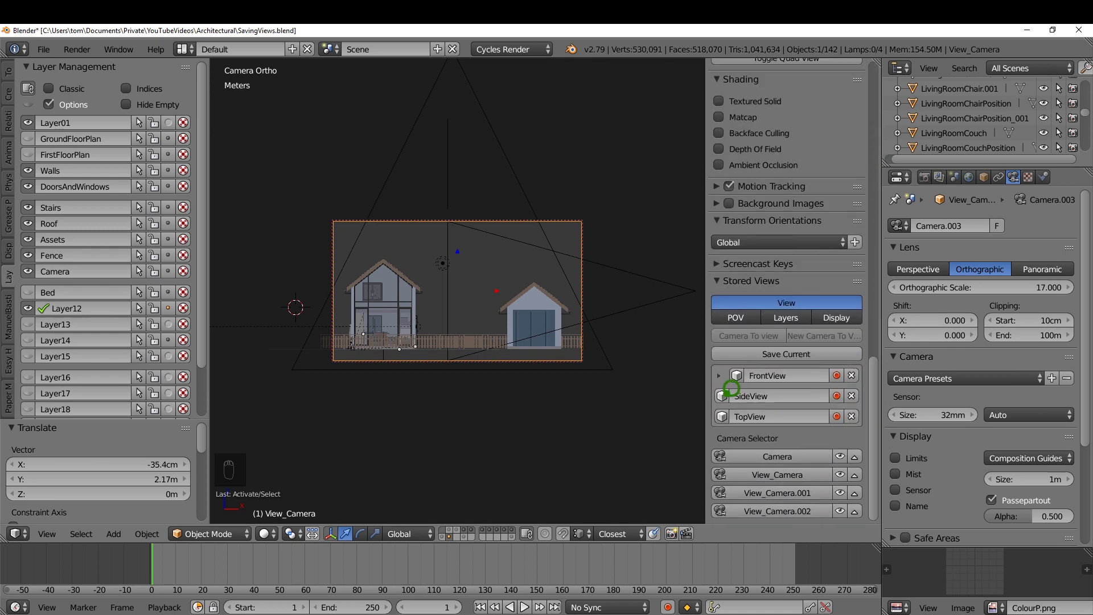
# Step: Recall SideView and select the side view camera
pyautogui.click(726, 392)
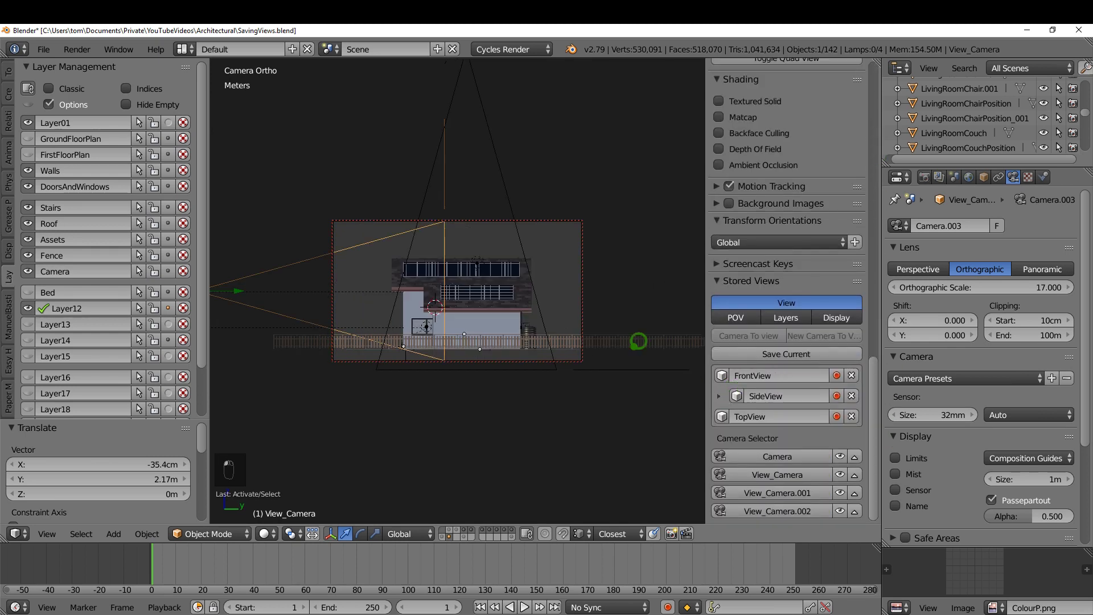
pyautogui.rightClick(584, 285)
pyautogui.moveTo(872, 394)
pyautogui.mouseDown()
pyautogui.moveTo(885, 285)
pyautogui.moveTo(892, 406)
pyautogui.mouseUp()
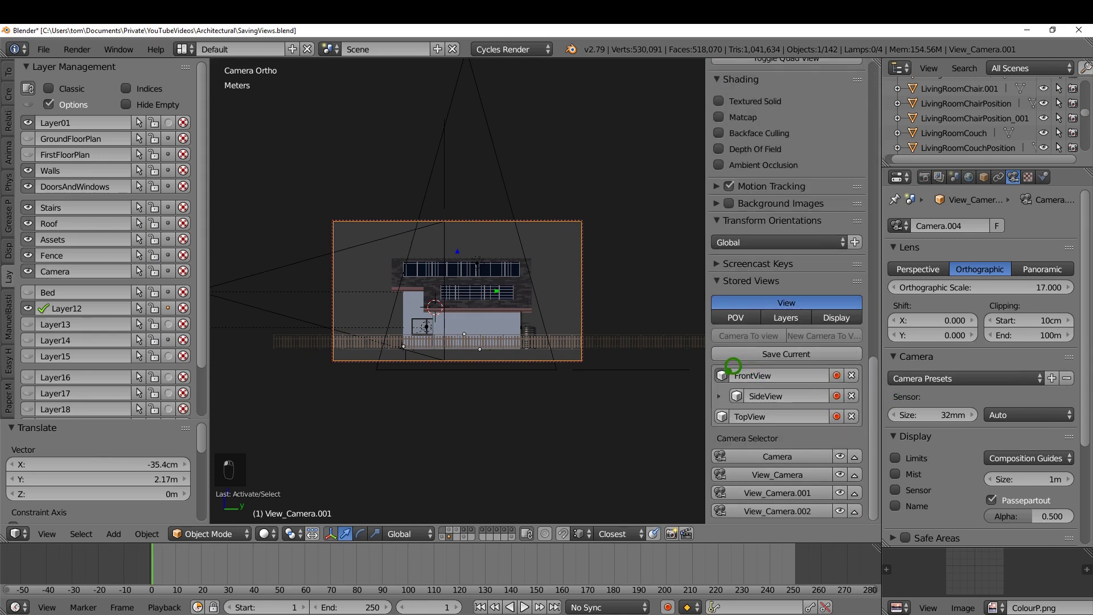
# Step: Recall FrontView, SideView and TopView again to confirm each view
pyautogui.click(733, 367)
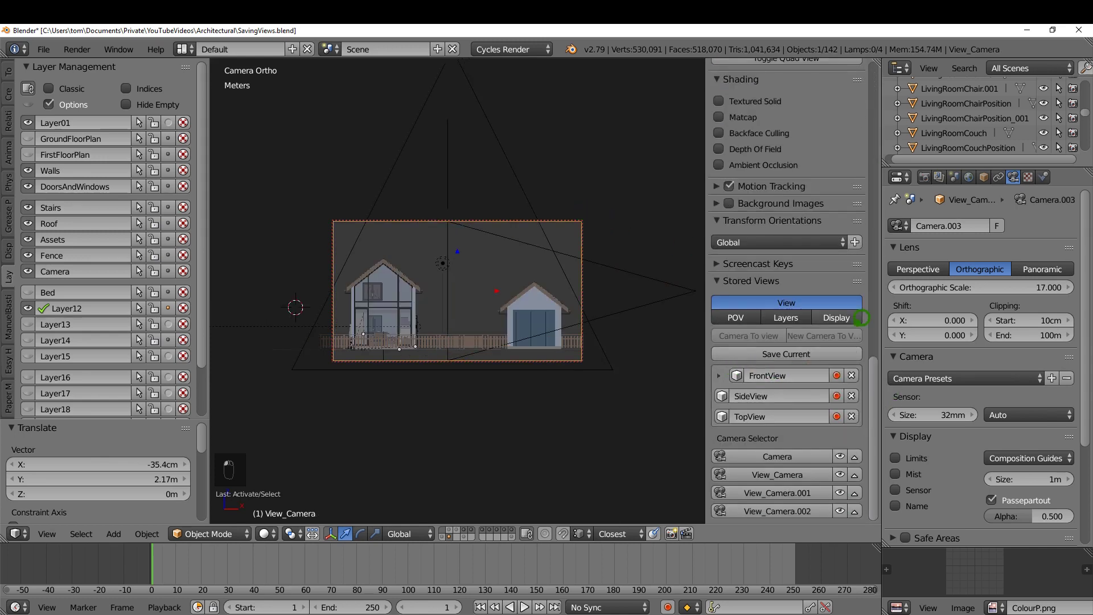
pyautogui.moveTo(884, 378); pyautogui.dragTo(883, 86)
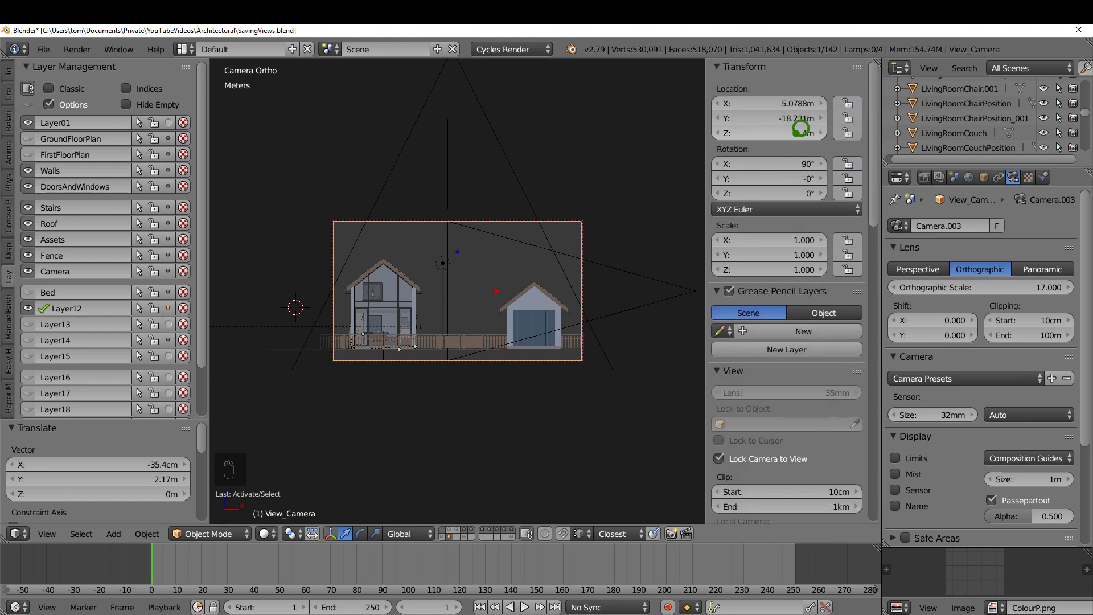
pyautogui.moveTo(877, 191); pyautogui.dragTo(873, 497)
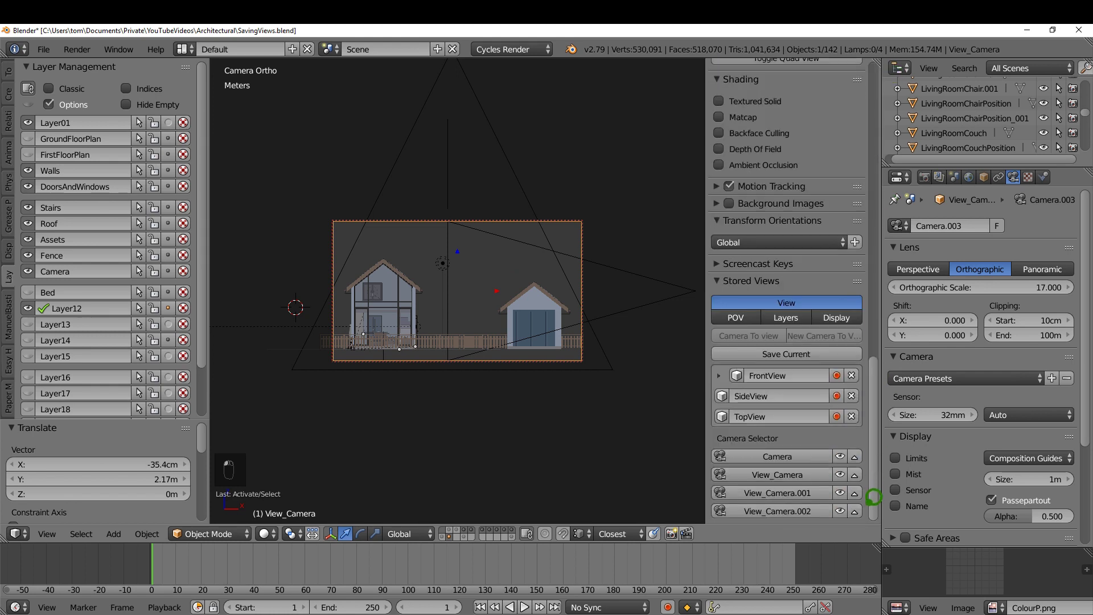
pyautogui.click(733, 399)
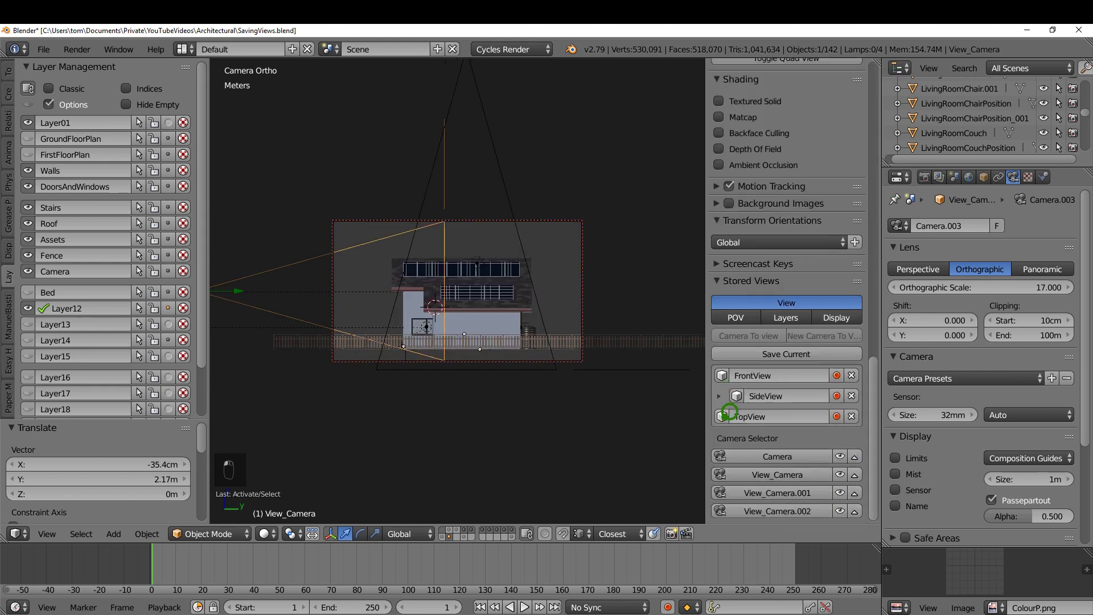
pyautogui.click(729, 412)
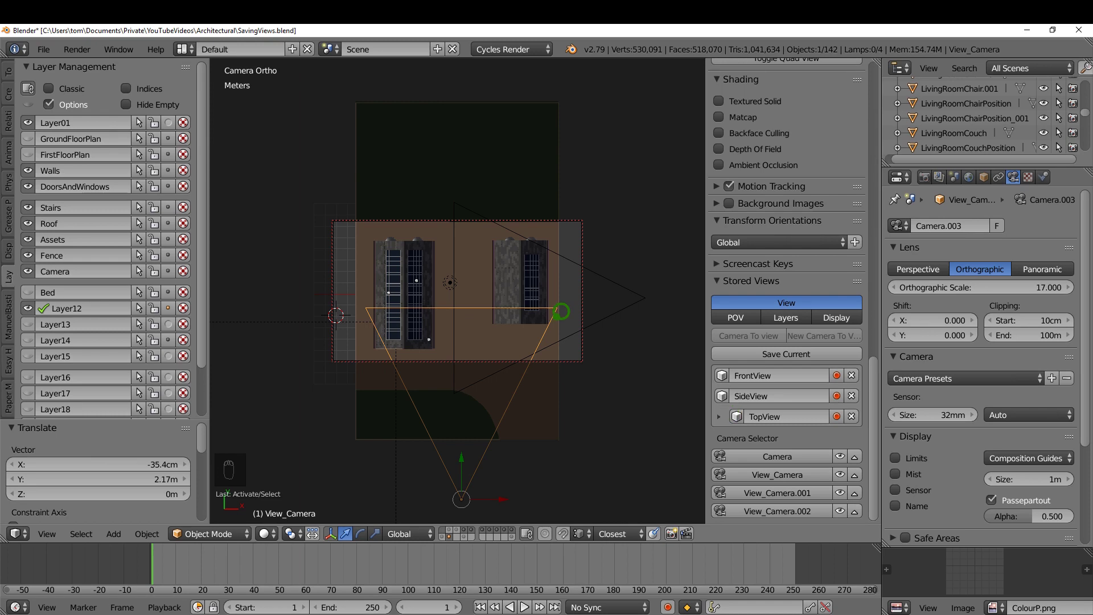